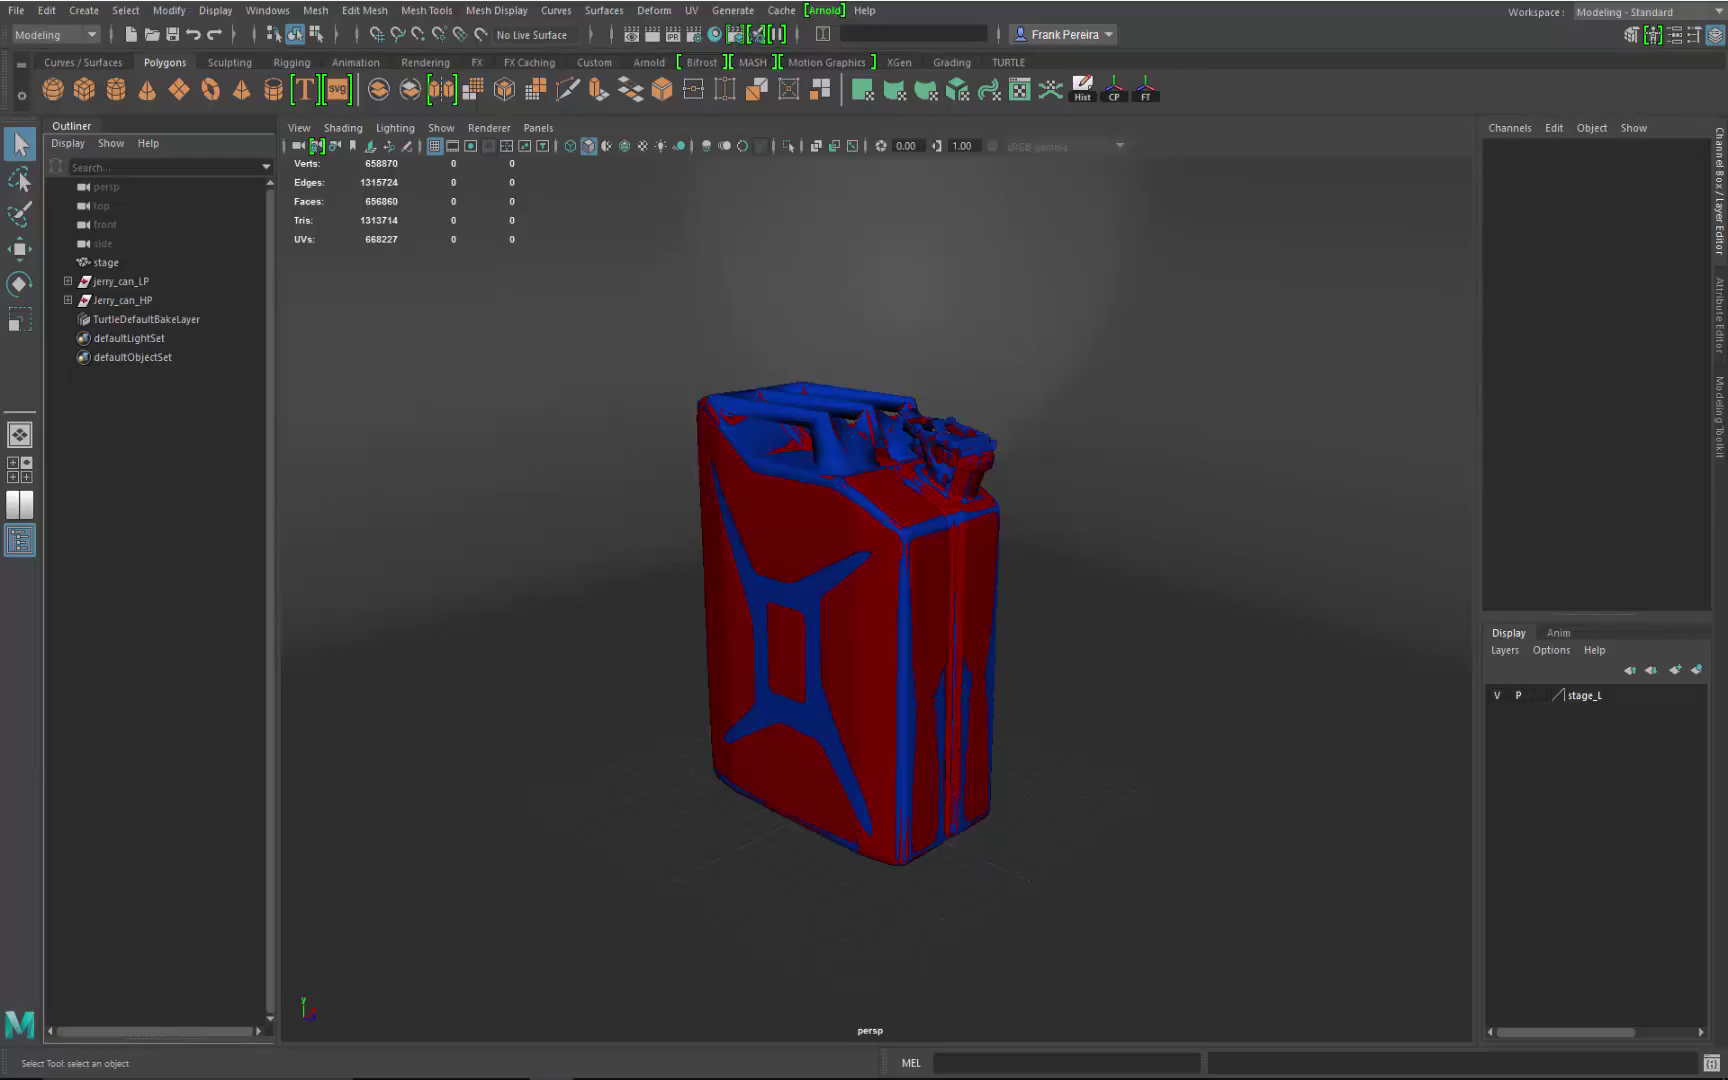
Hide the high-poly group jerry_can_HP.
left_click(132, 300)
key("ctrl+h")
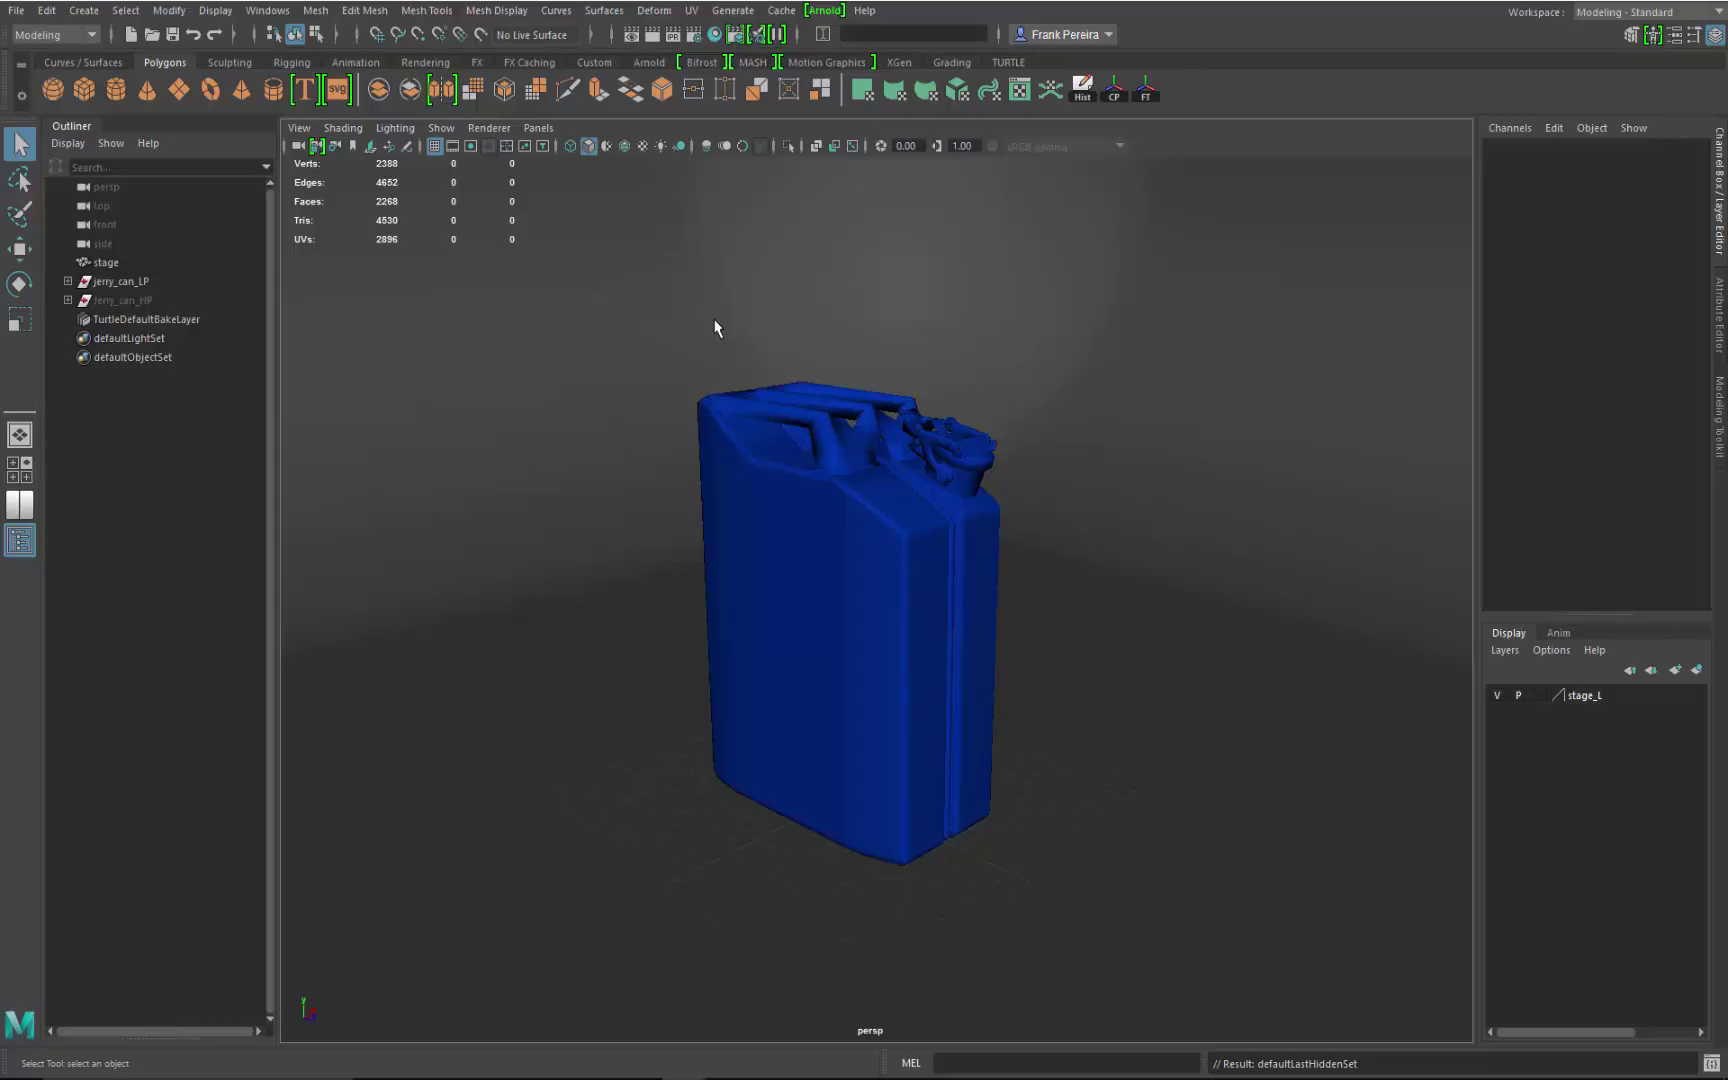
Create an Arnold Skydome Light in the scene and select it.
left_click(825, 11)
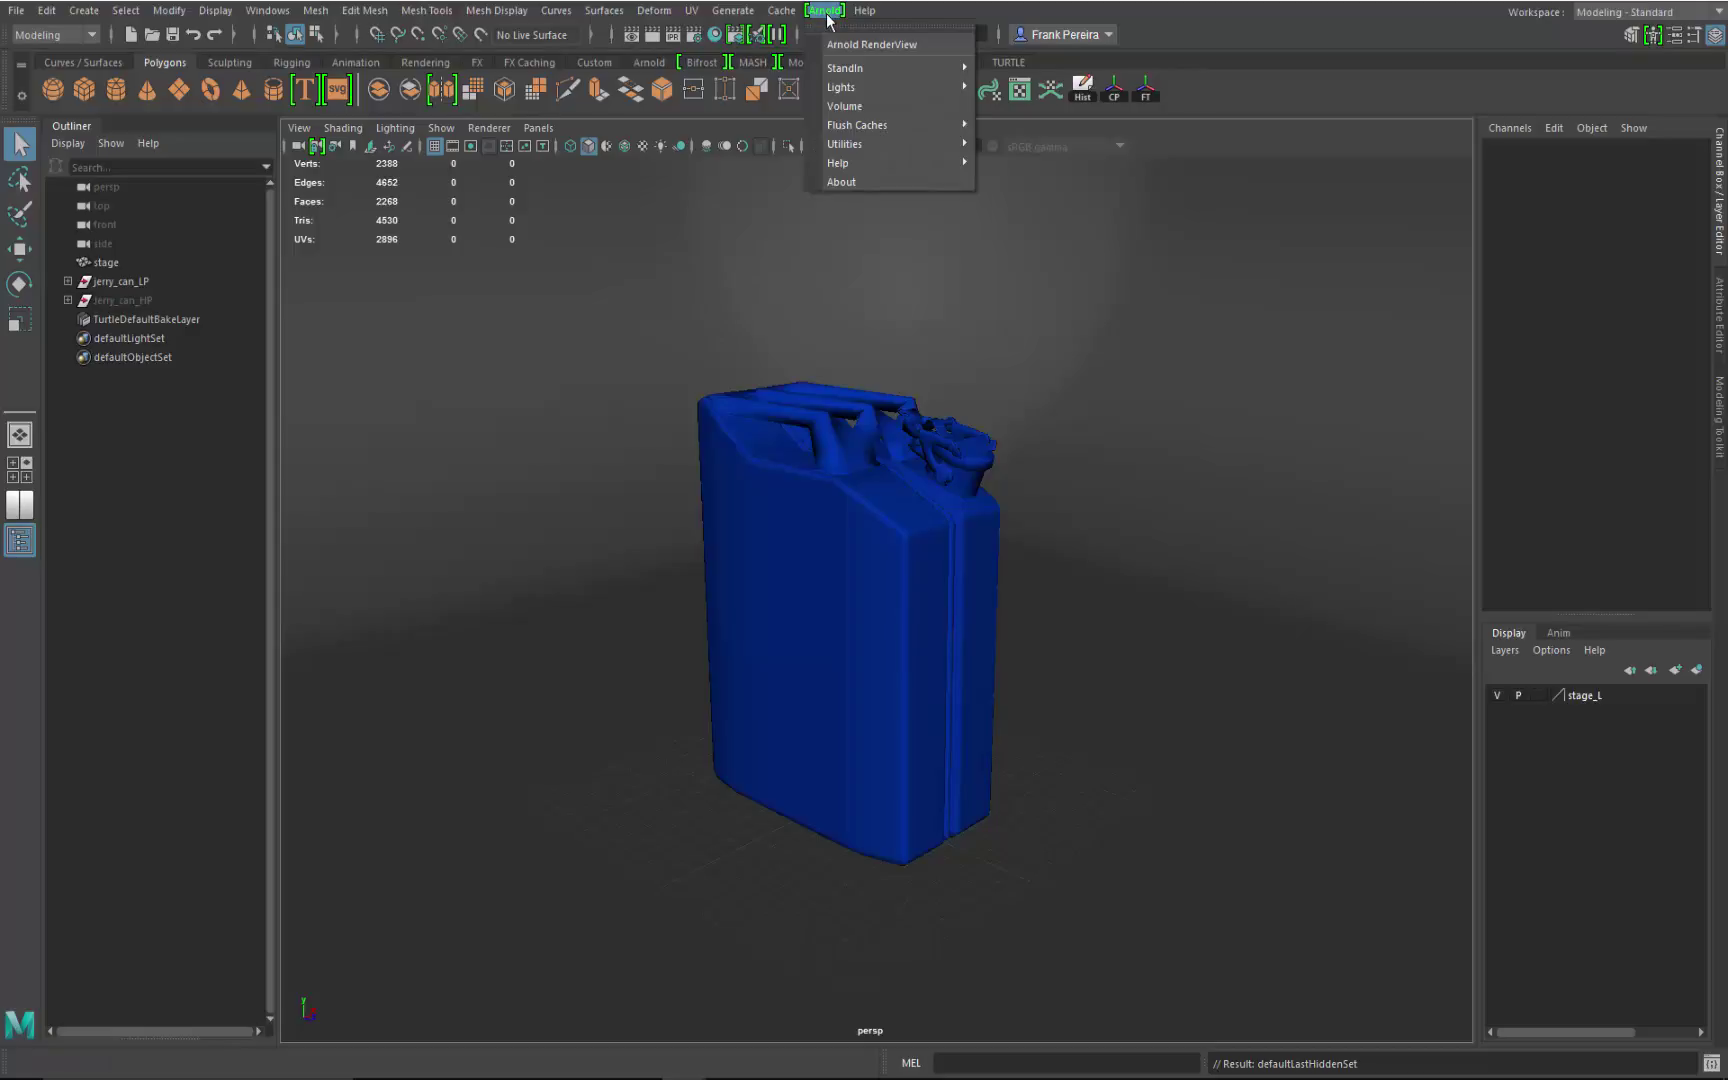
mouse_move(830, 88)
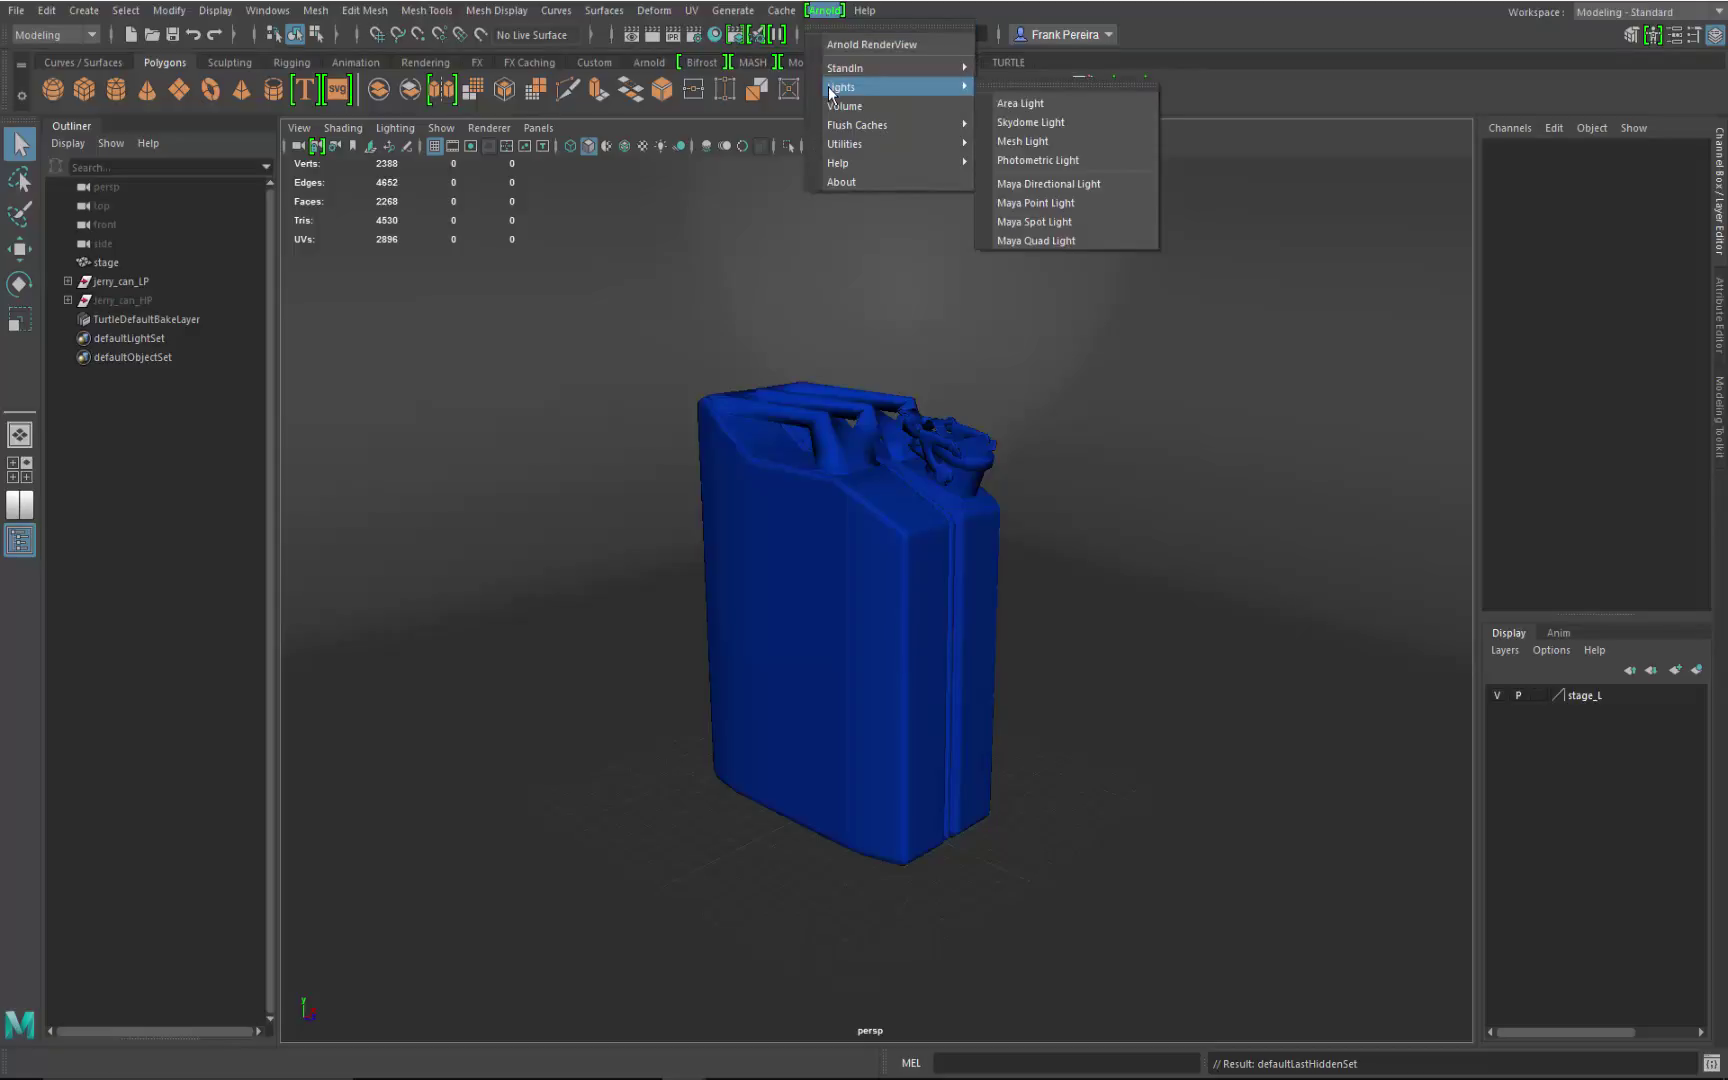
left_click(1061, 126)
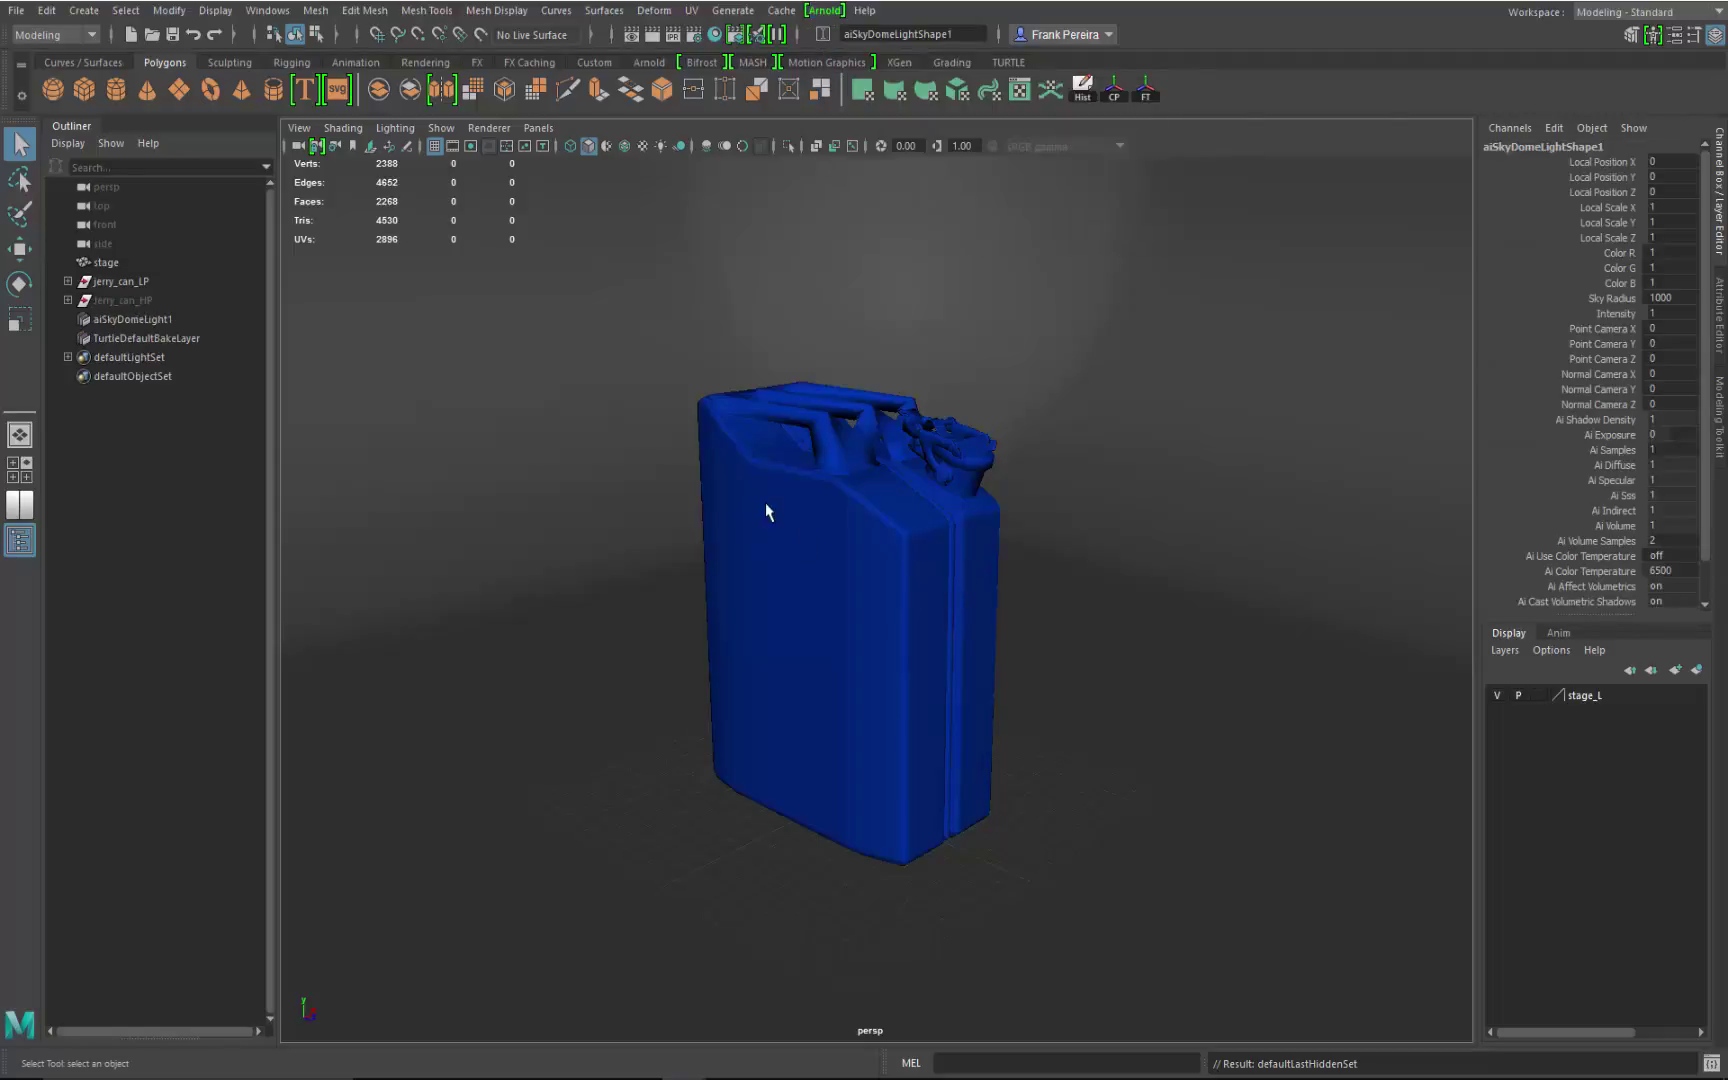
left_click(146, 322)
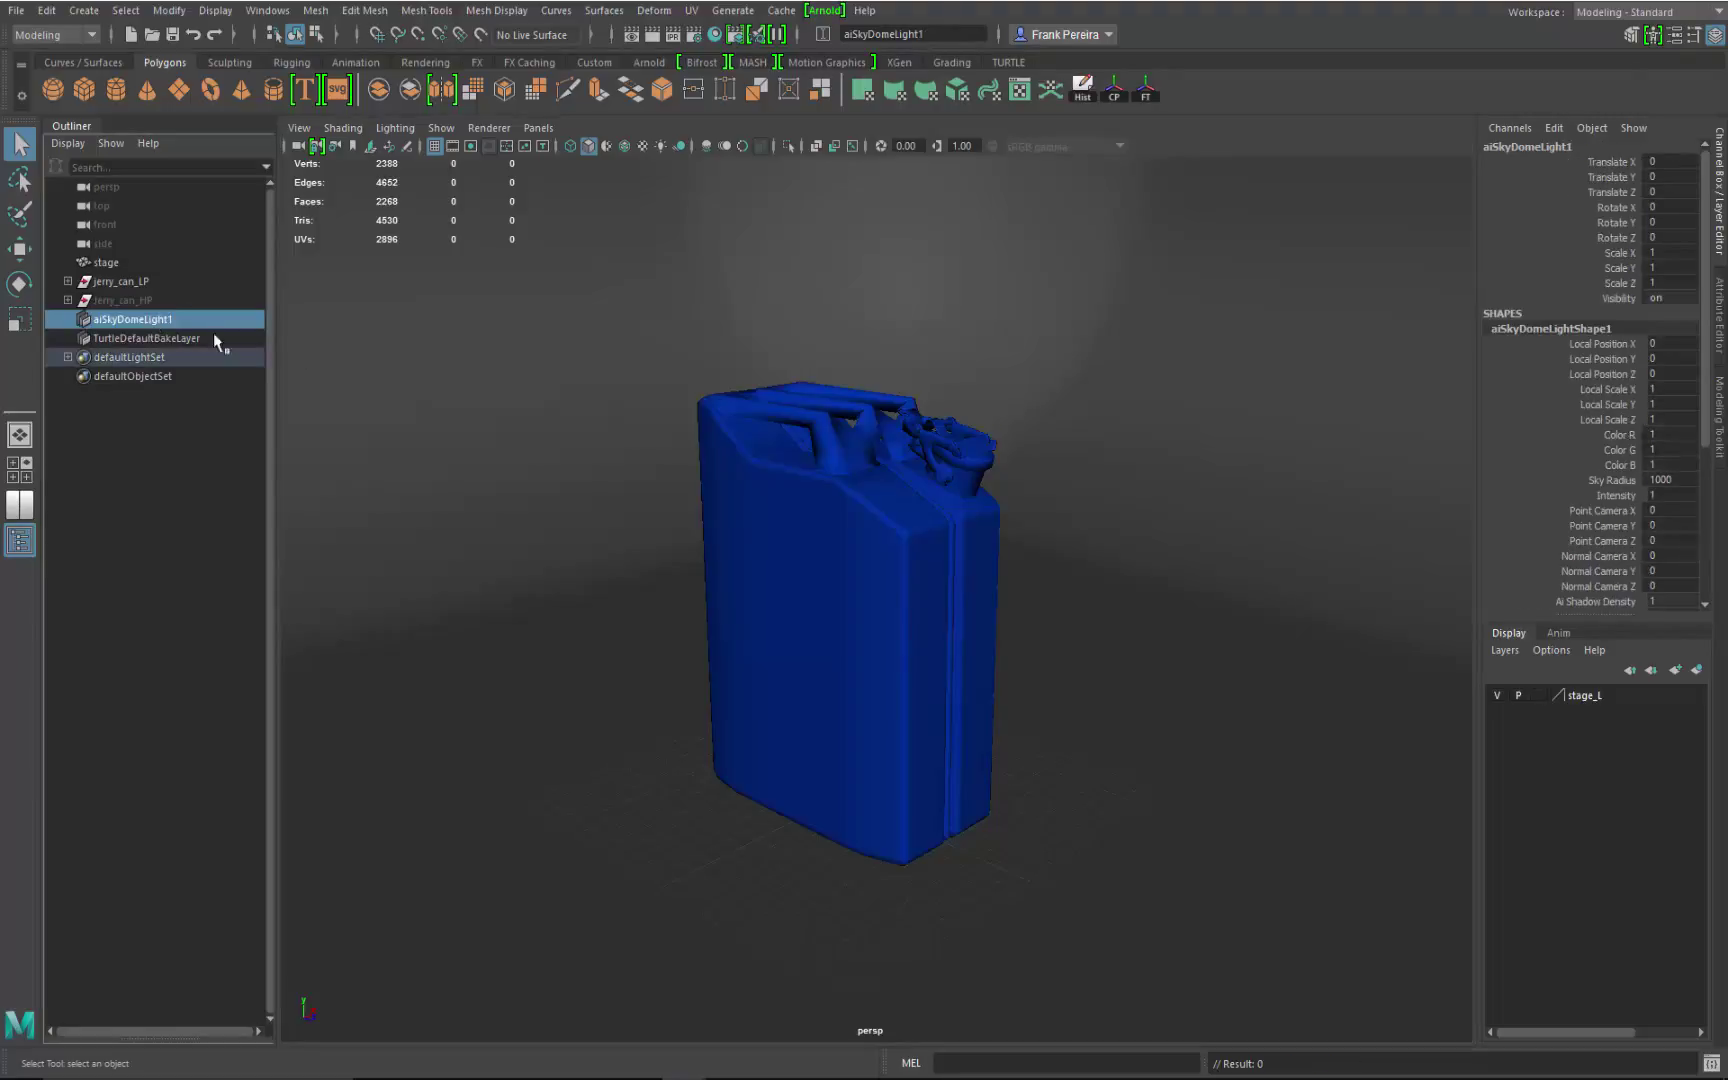
scroll(1140, 595, "down", 5)
left_click_drag(1146, 579, 745, 493, "alt")
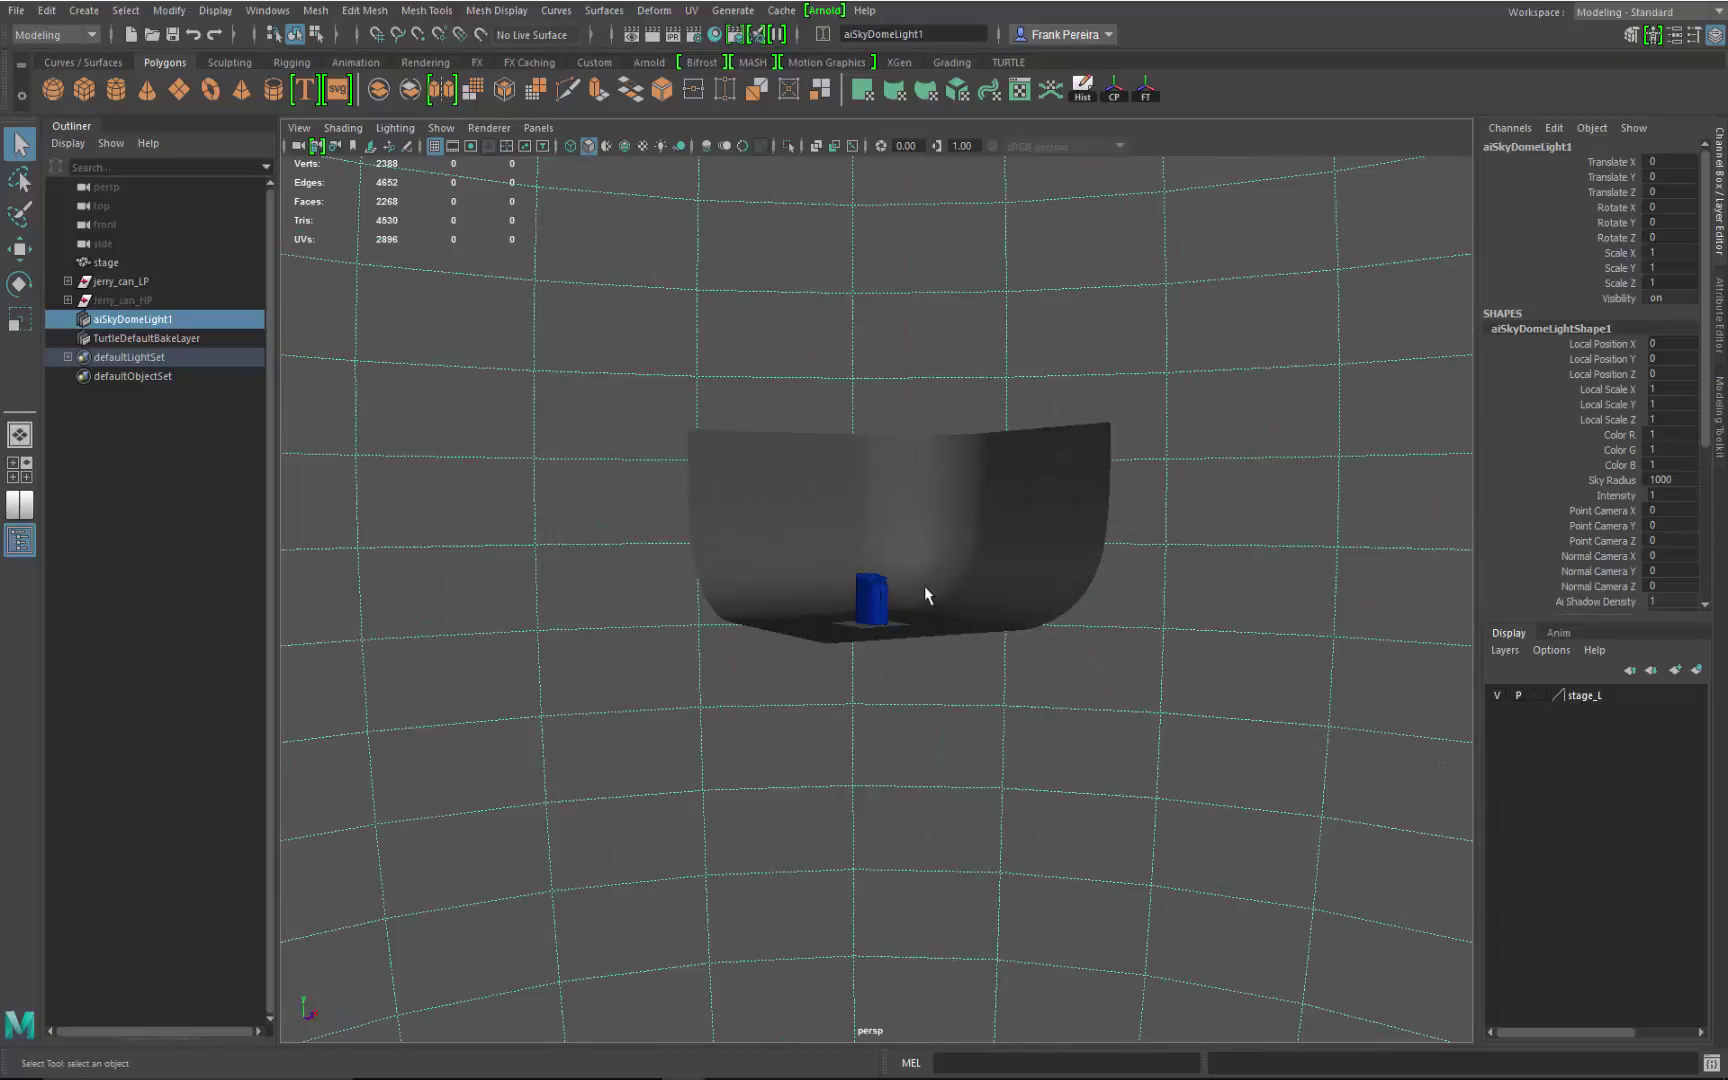
left_click_drag(915, 568, 983, 527, "alt")
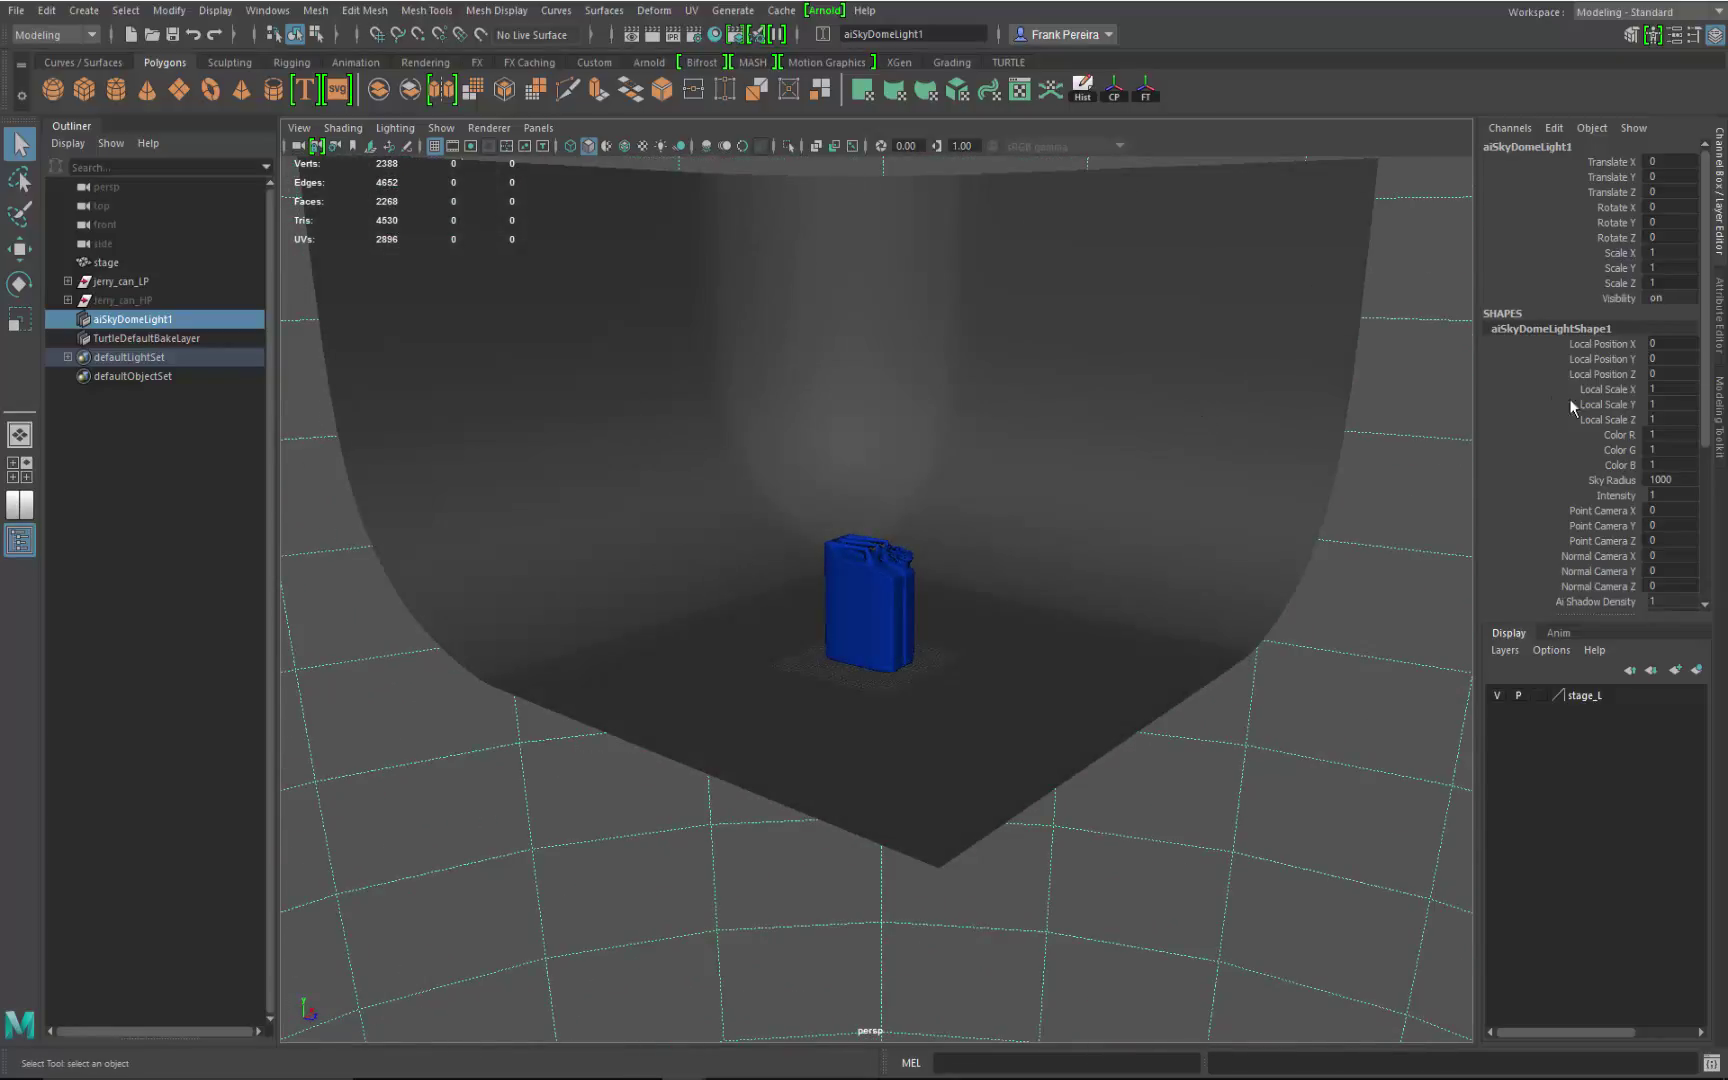
Connect a File texture node to the skydome light's Color attribute.
key("ctrl+a")
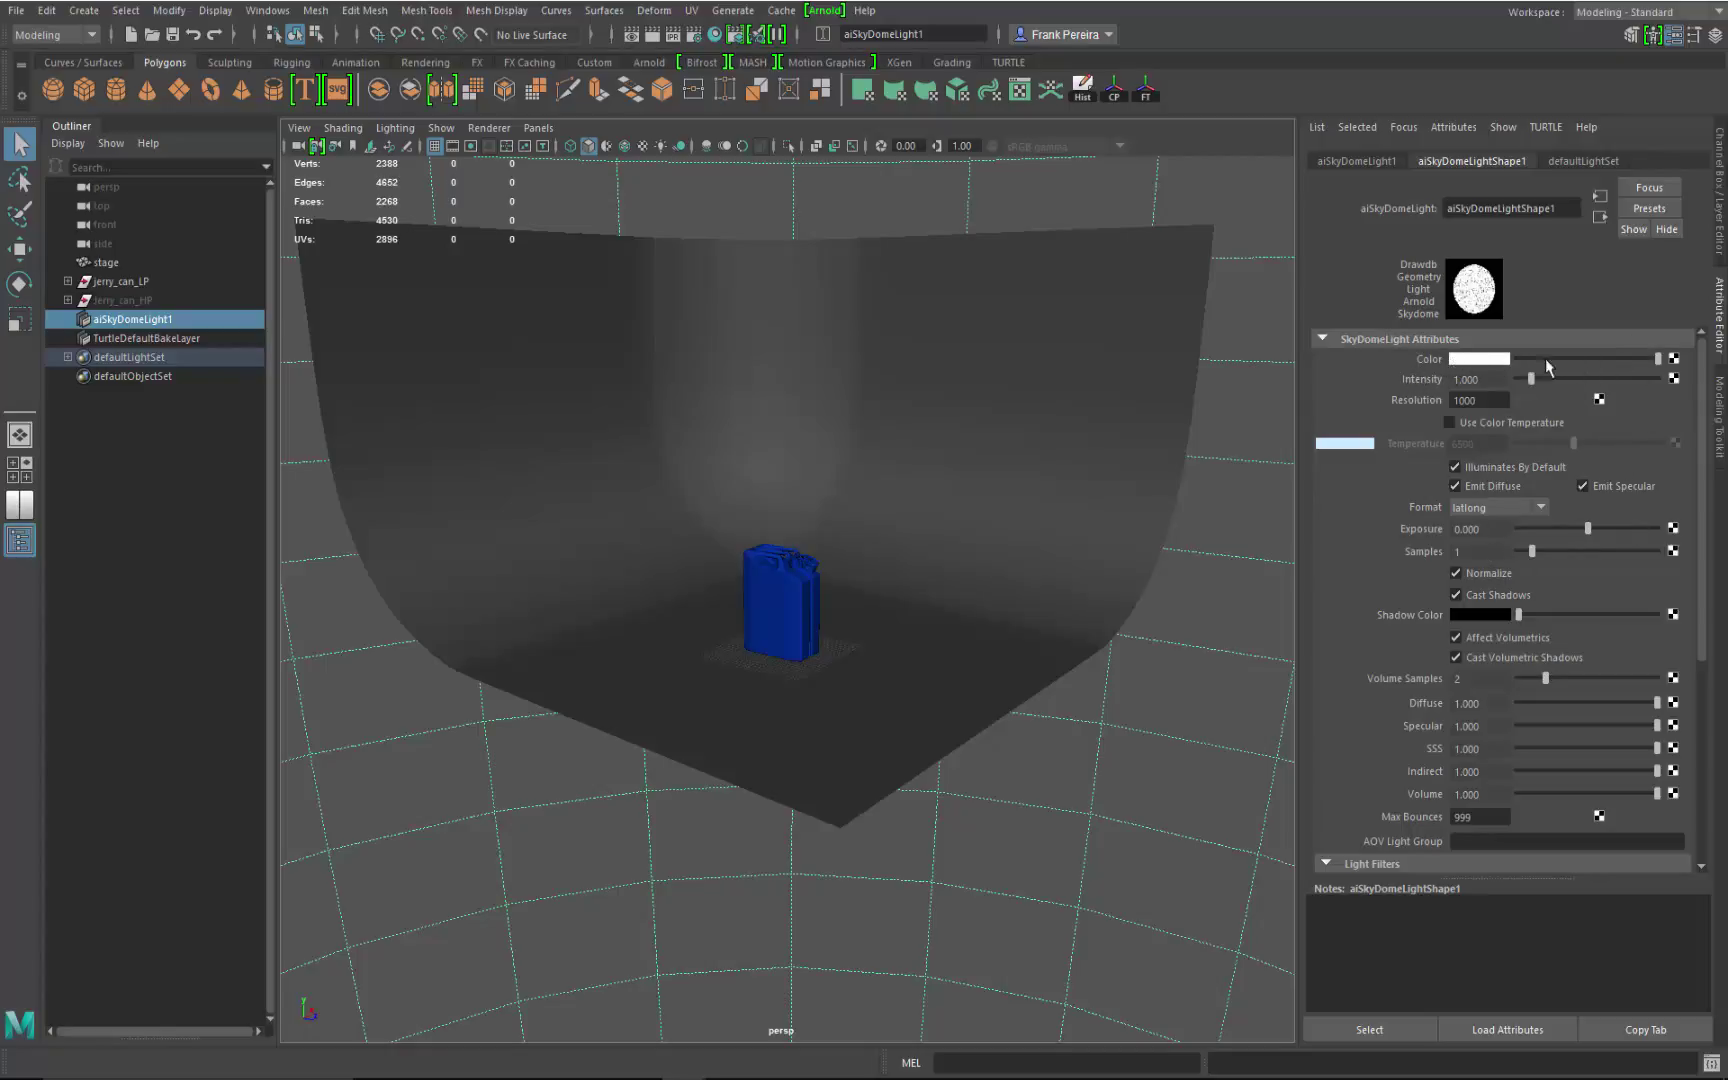
left_click(1674, 360)
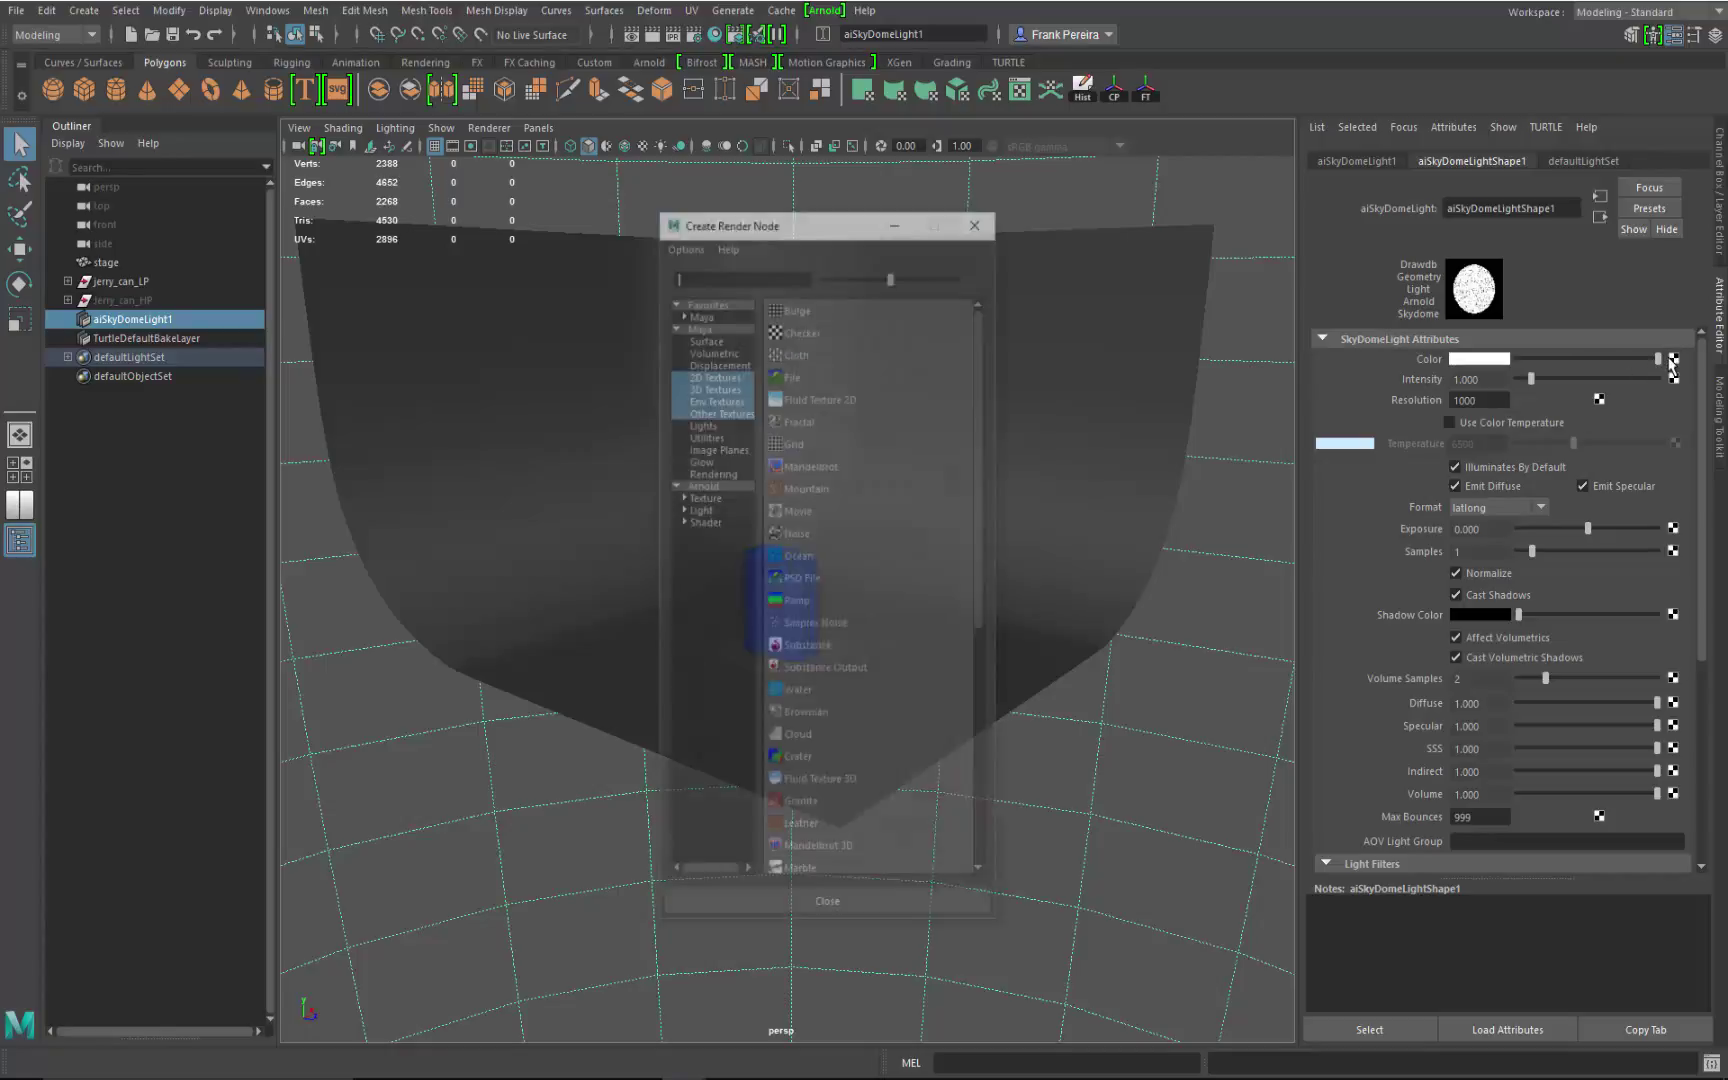
left_click_drag(768, 224, 803, 208)
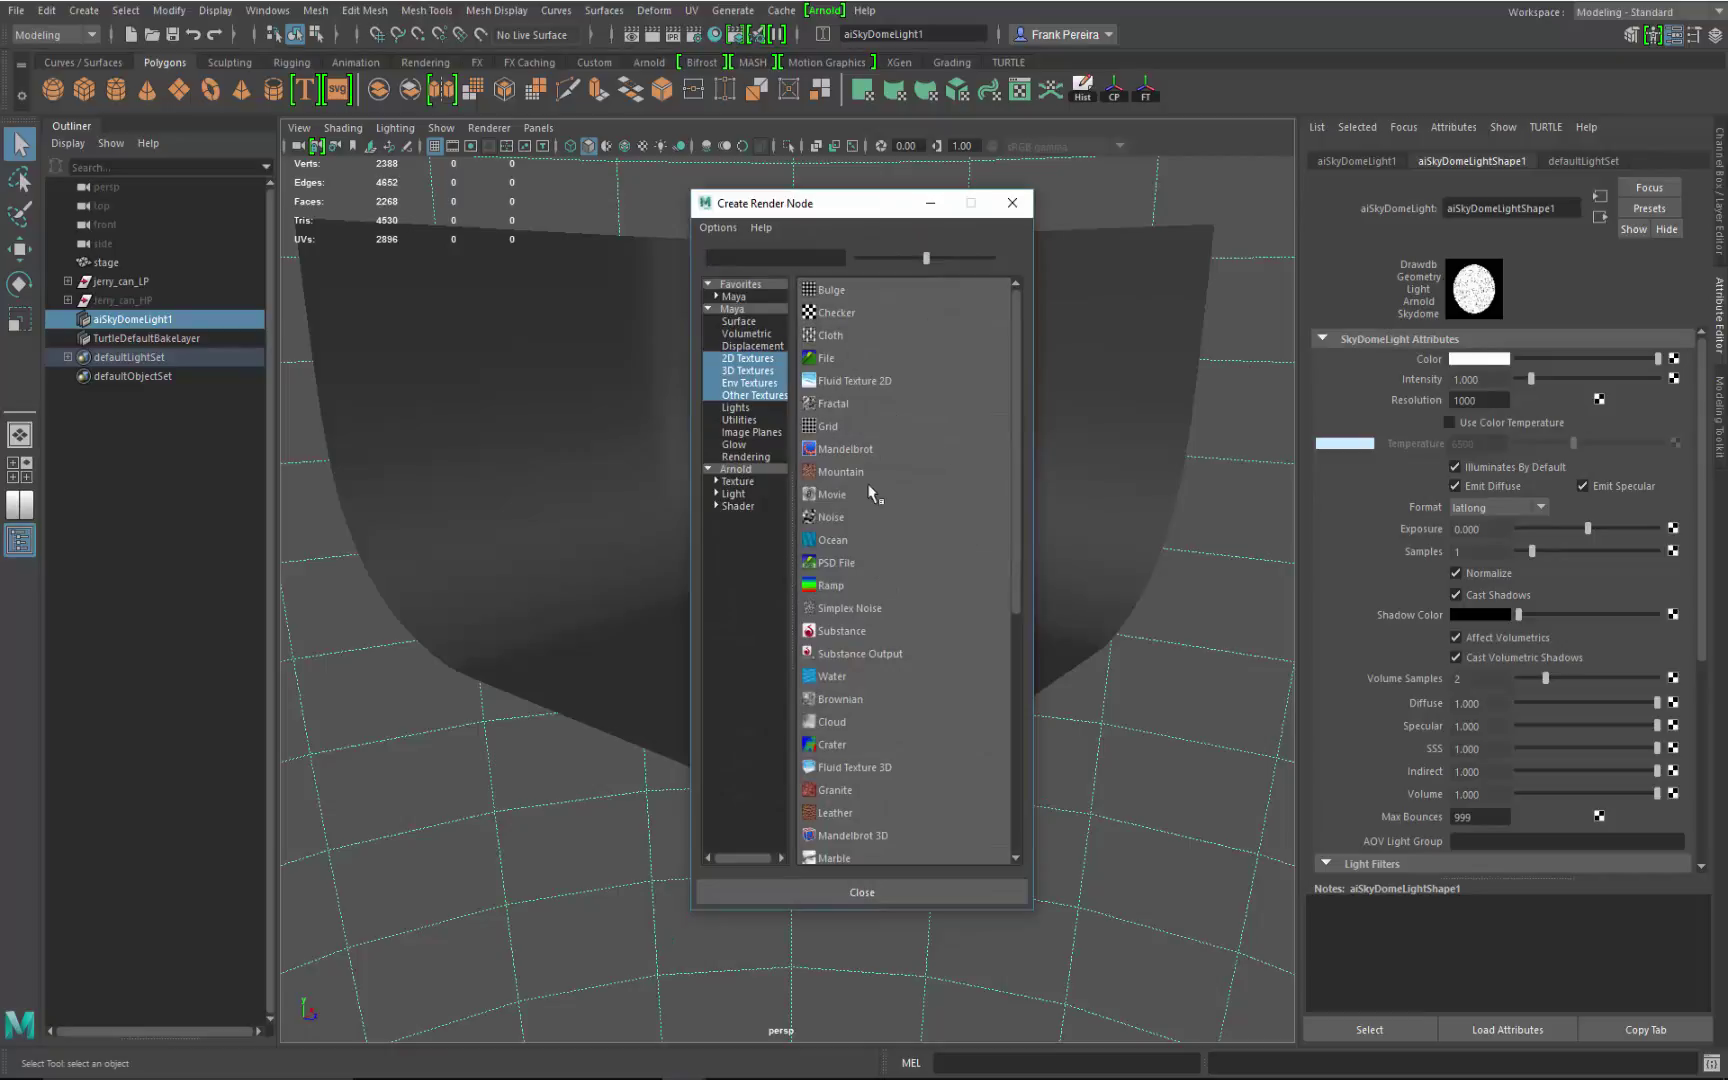
left_click(822, 358)
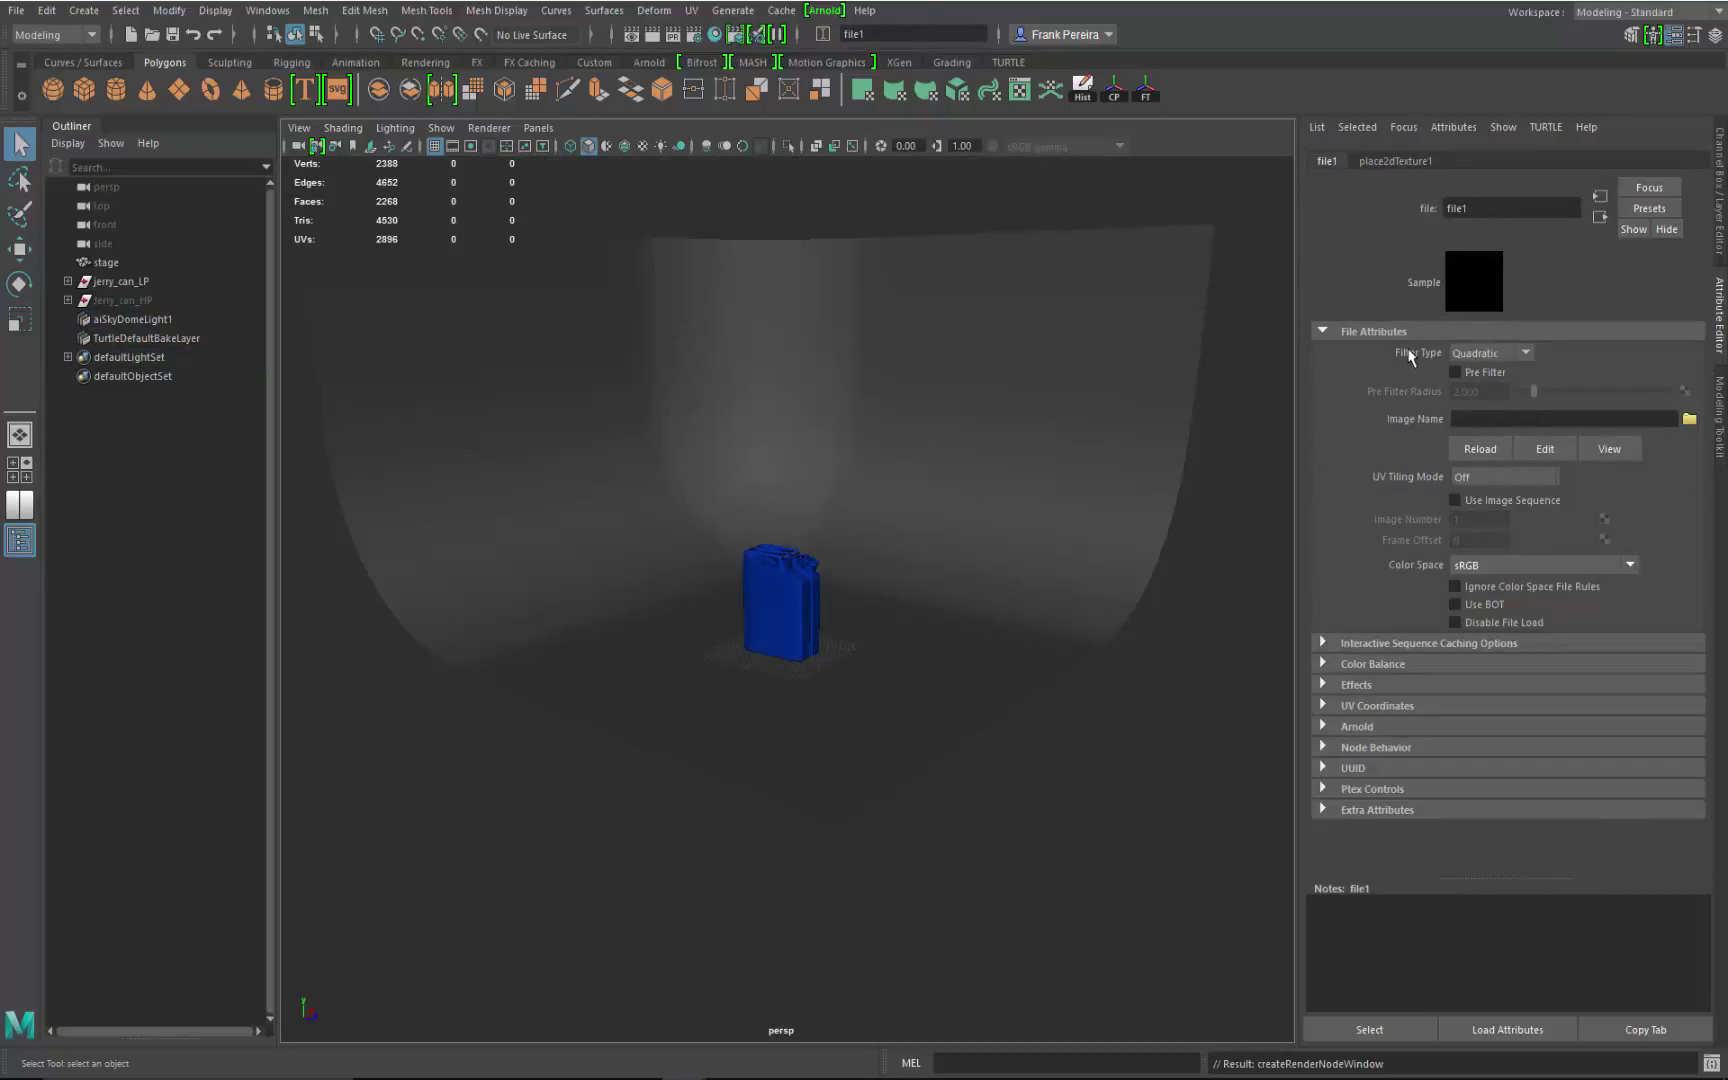
left_click(1490, 353)
left_click(1487, 370)
Load Gdansk_shipyard_buildings.exr from the Exterior environments folder of Substance Painter 2's allegorithmic shelf as the File texture's image.
left_click(1689, 419)
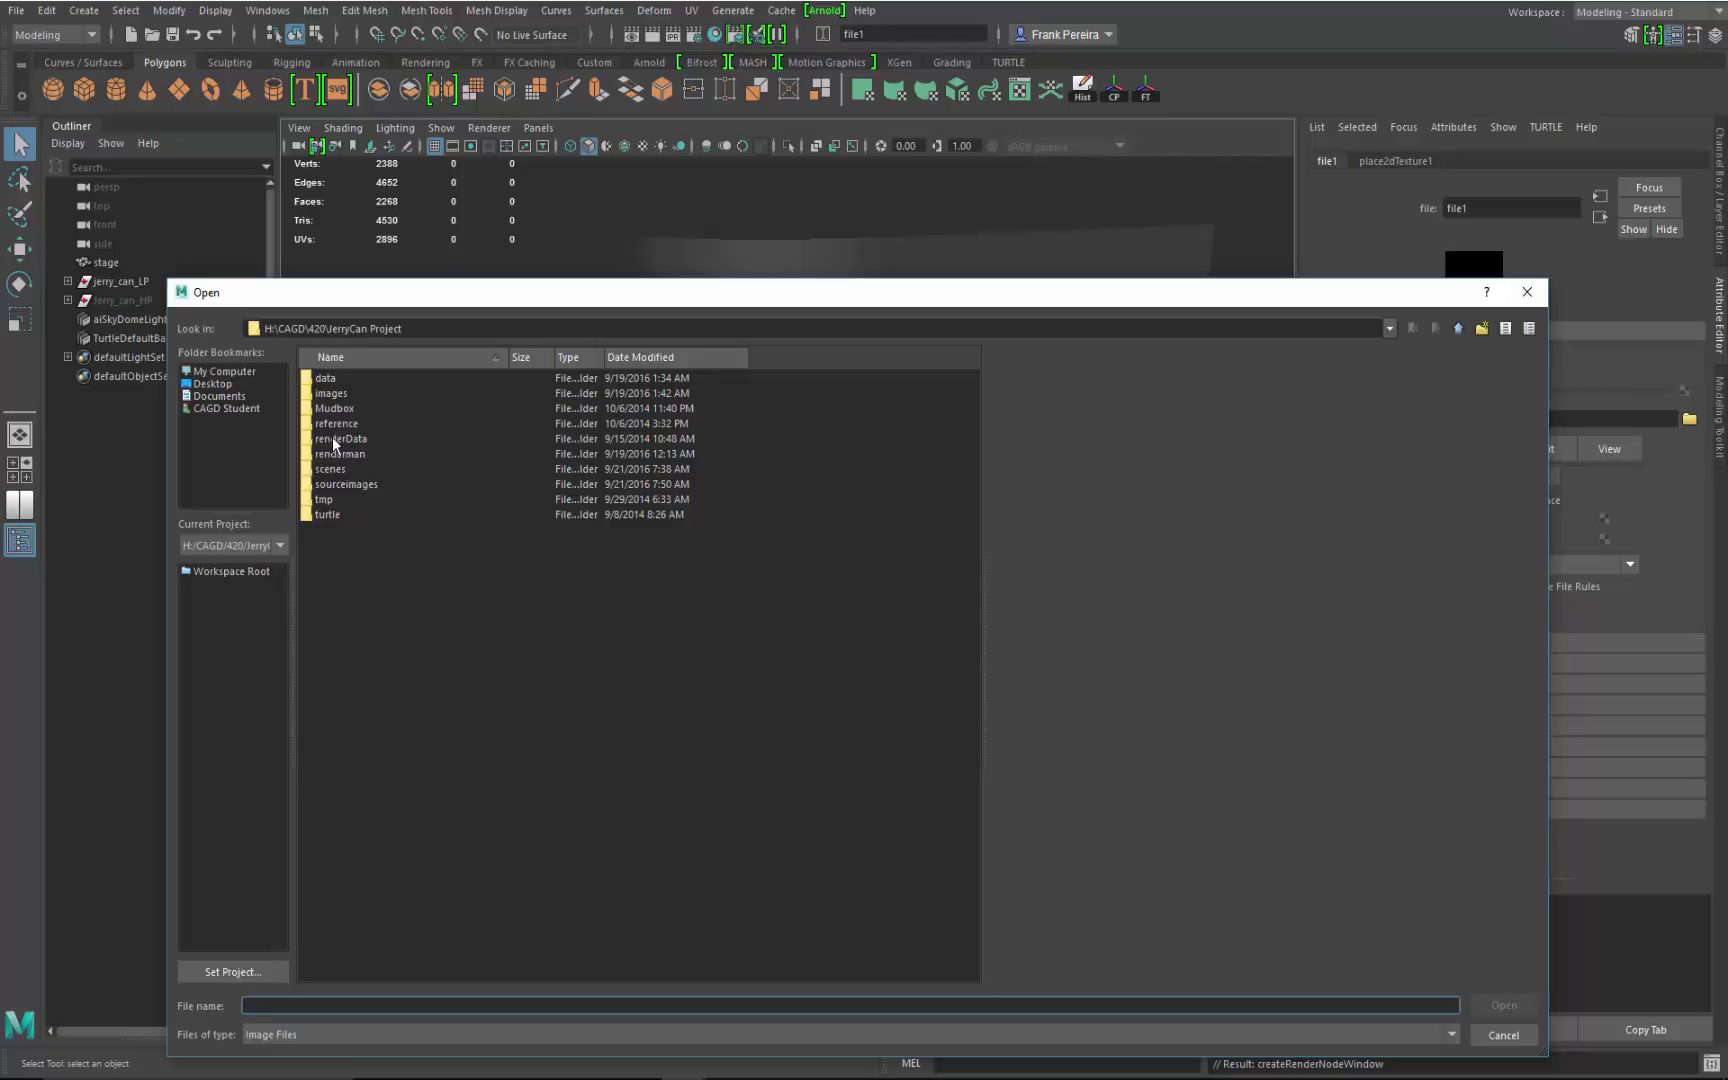
left_click(211, 374)
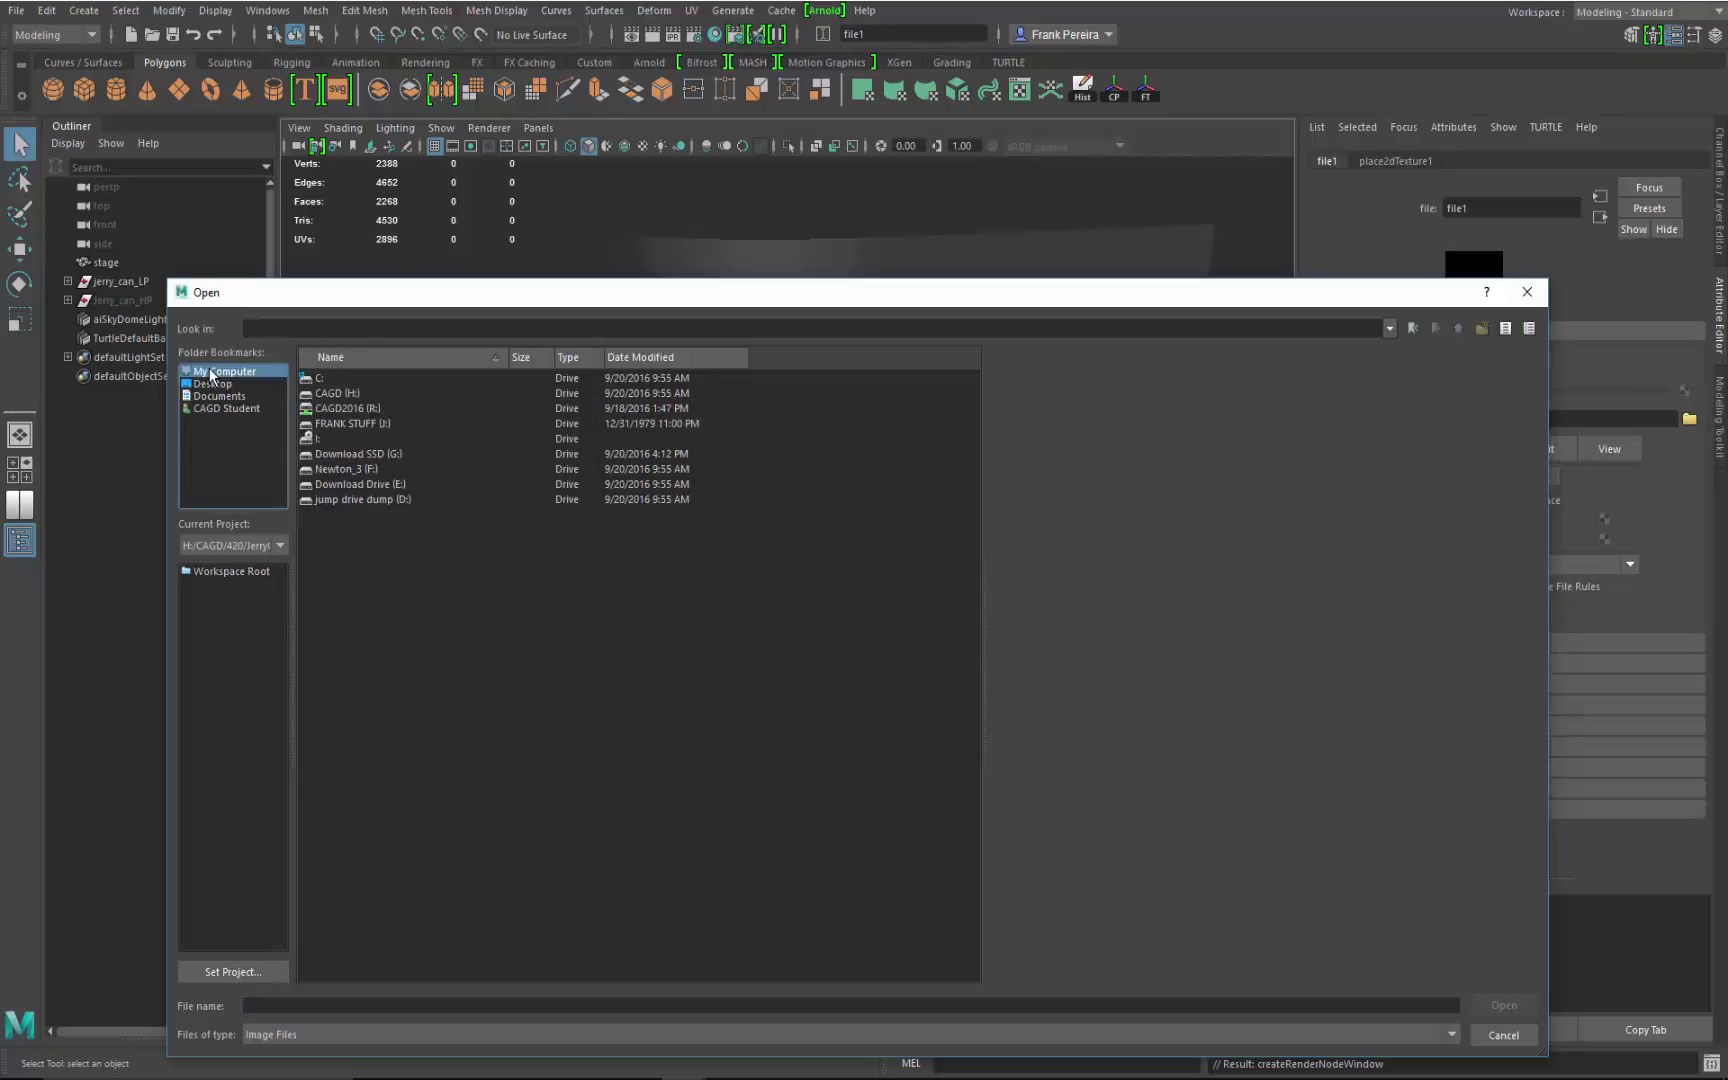
double_click(320, 379)
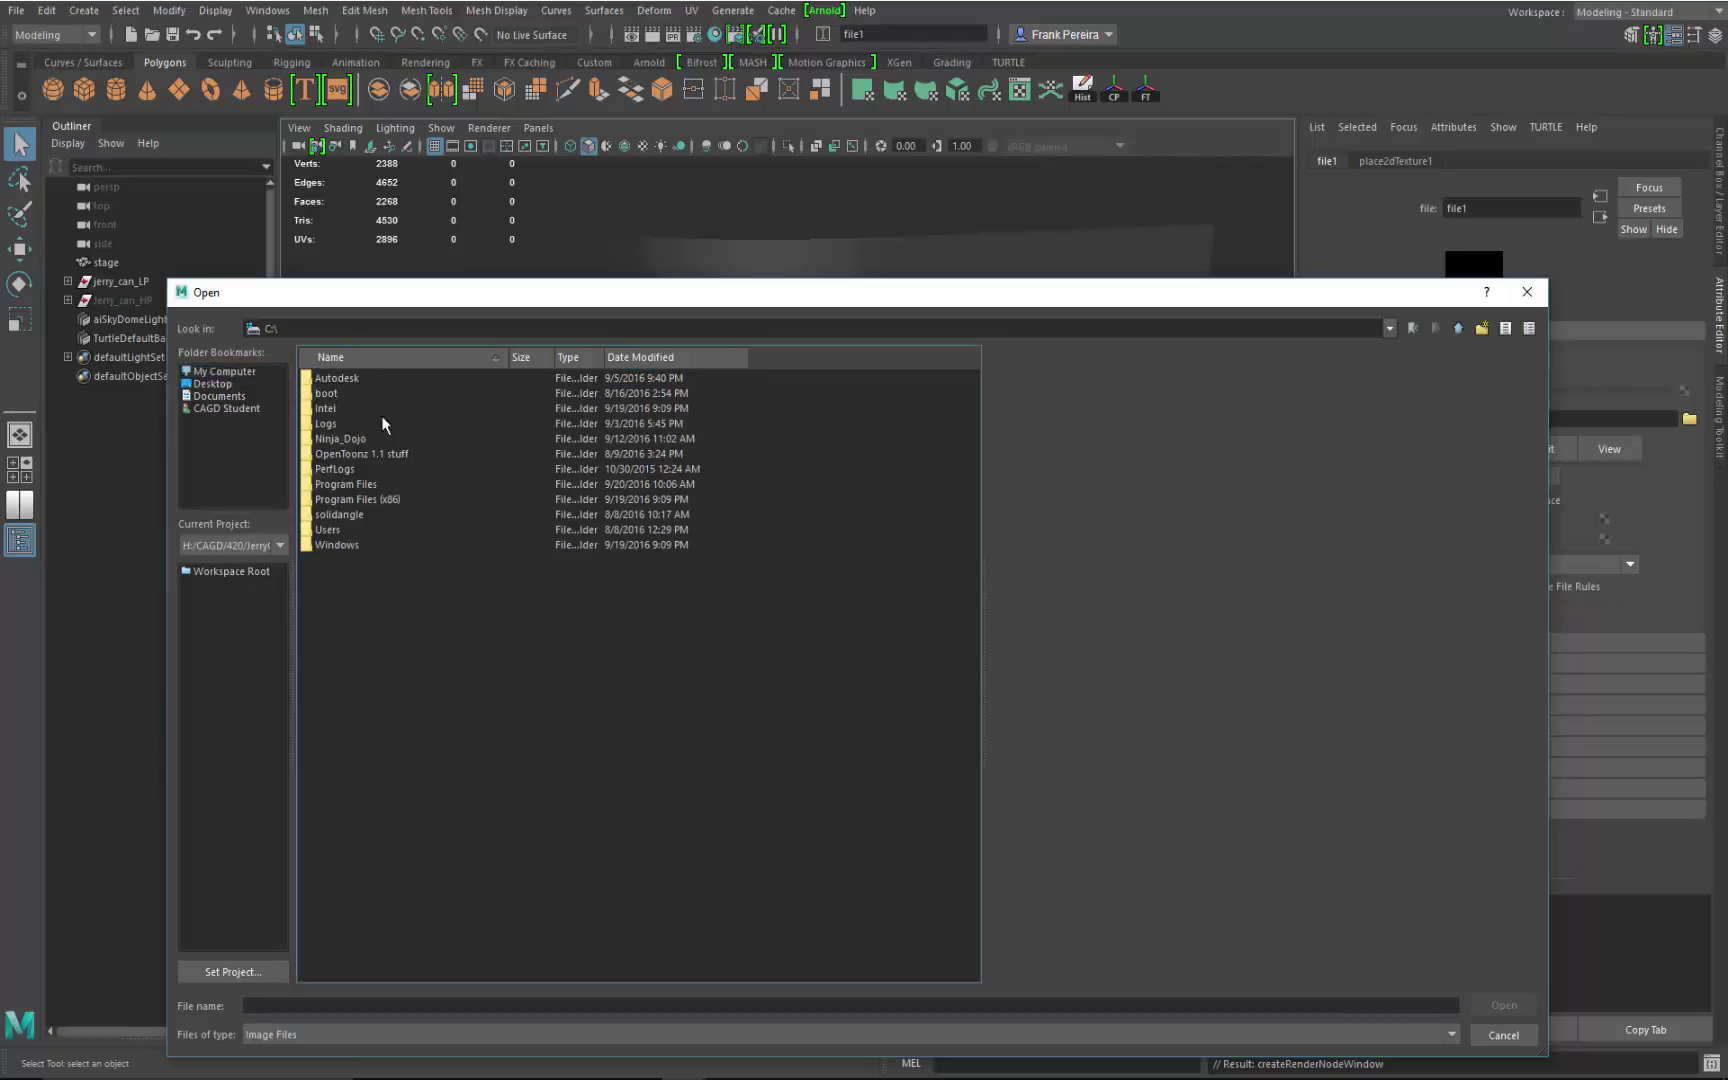
double_click(346, 484)
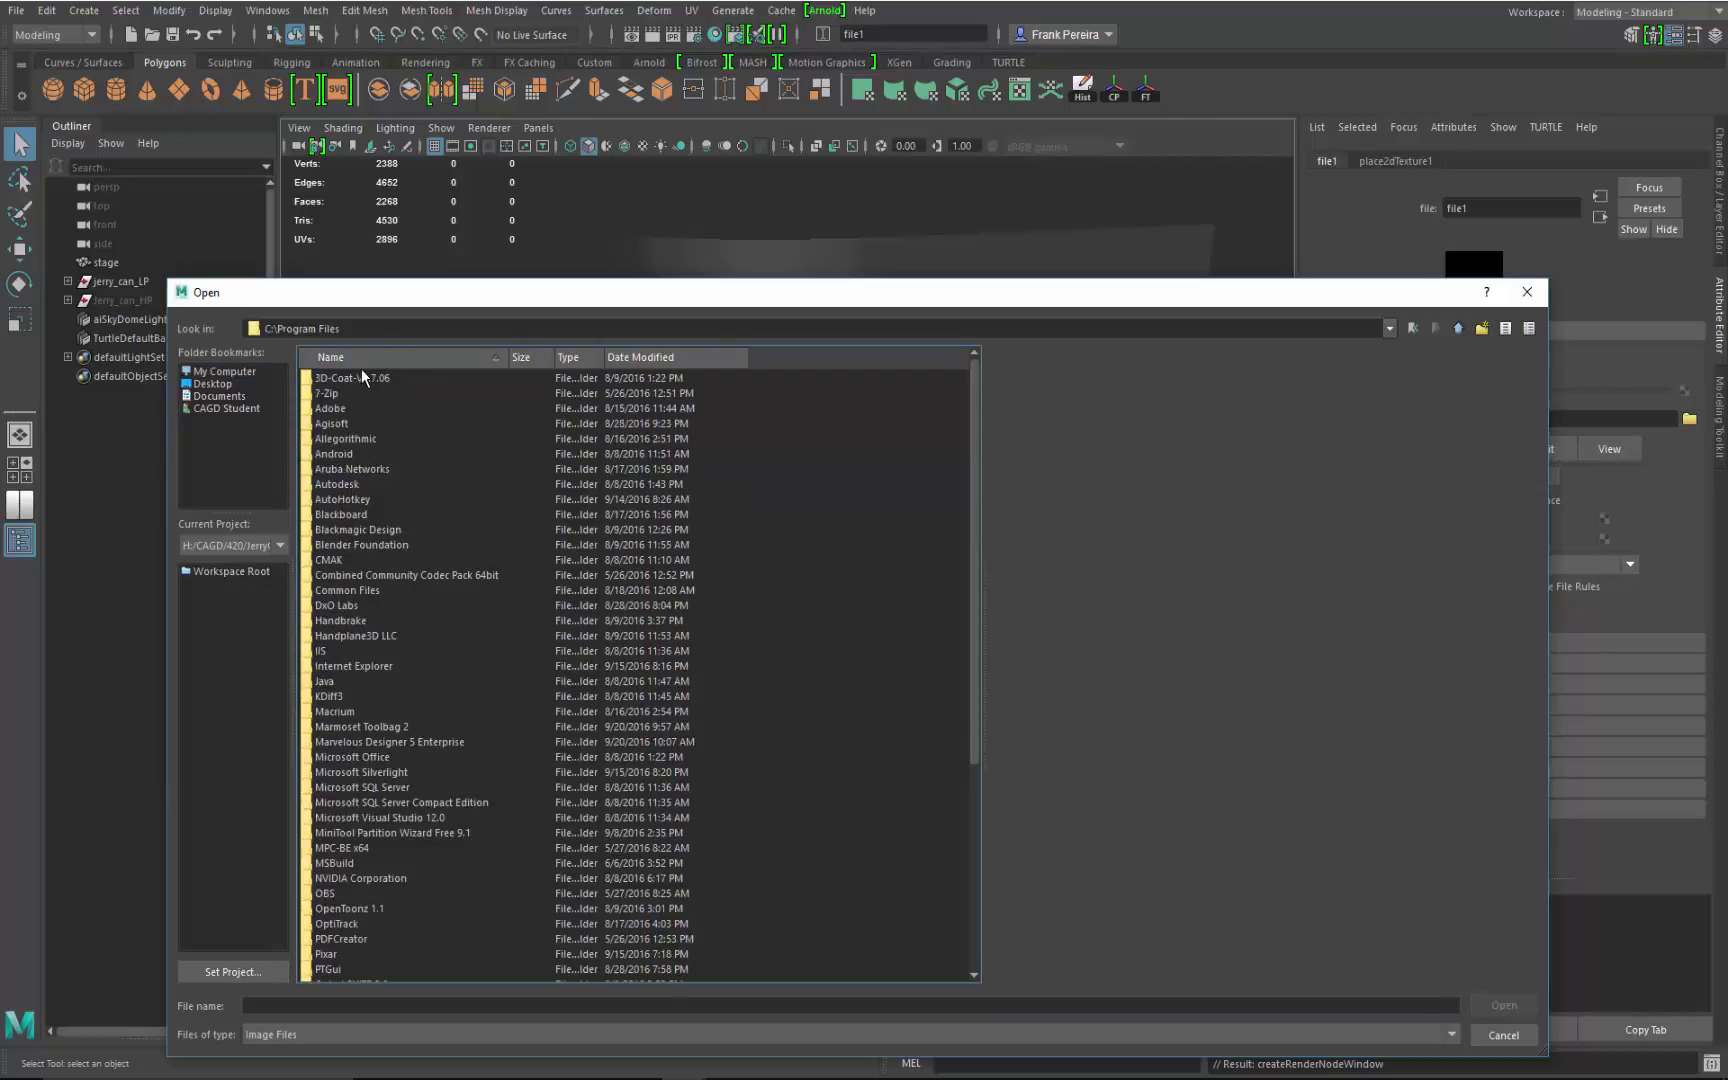
double_click(354, 437)
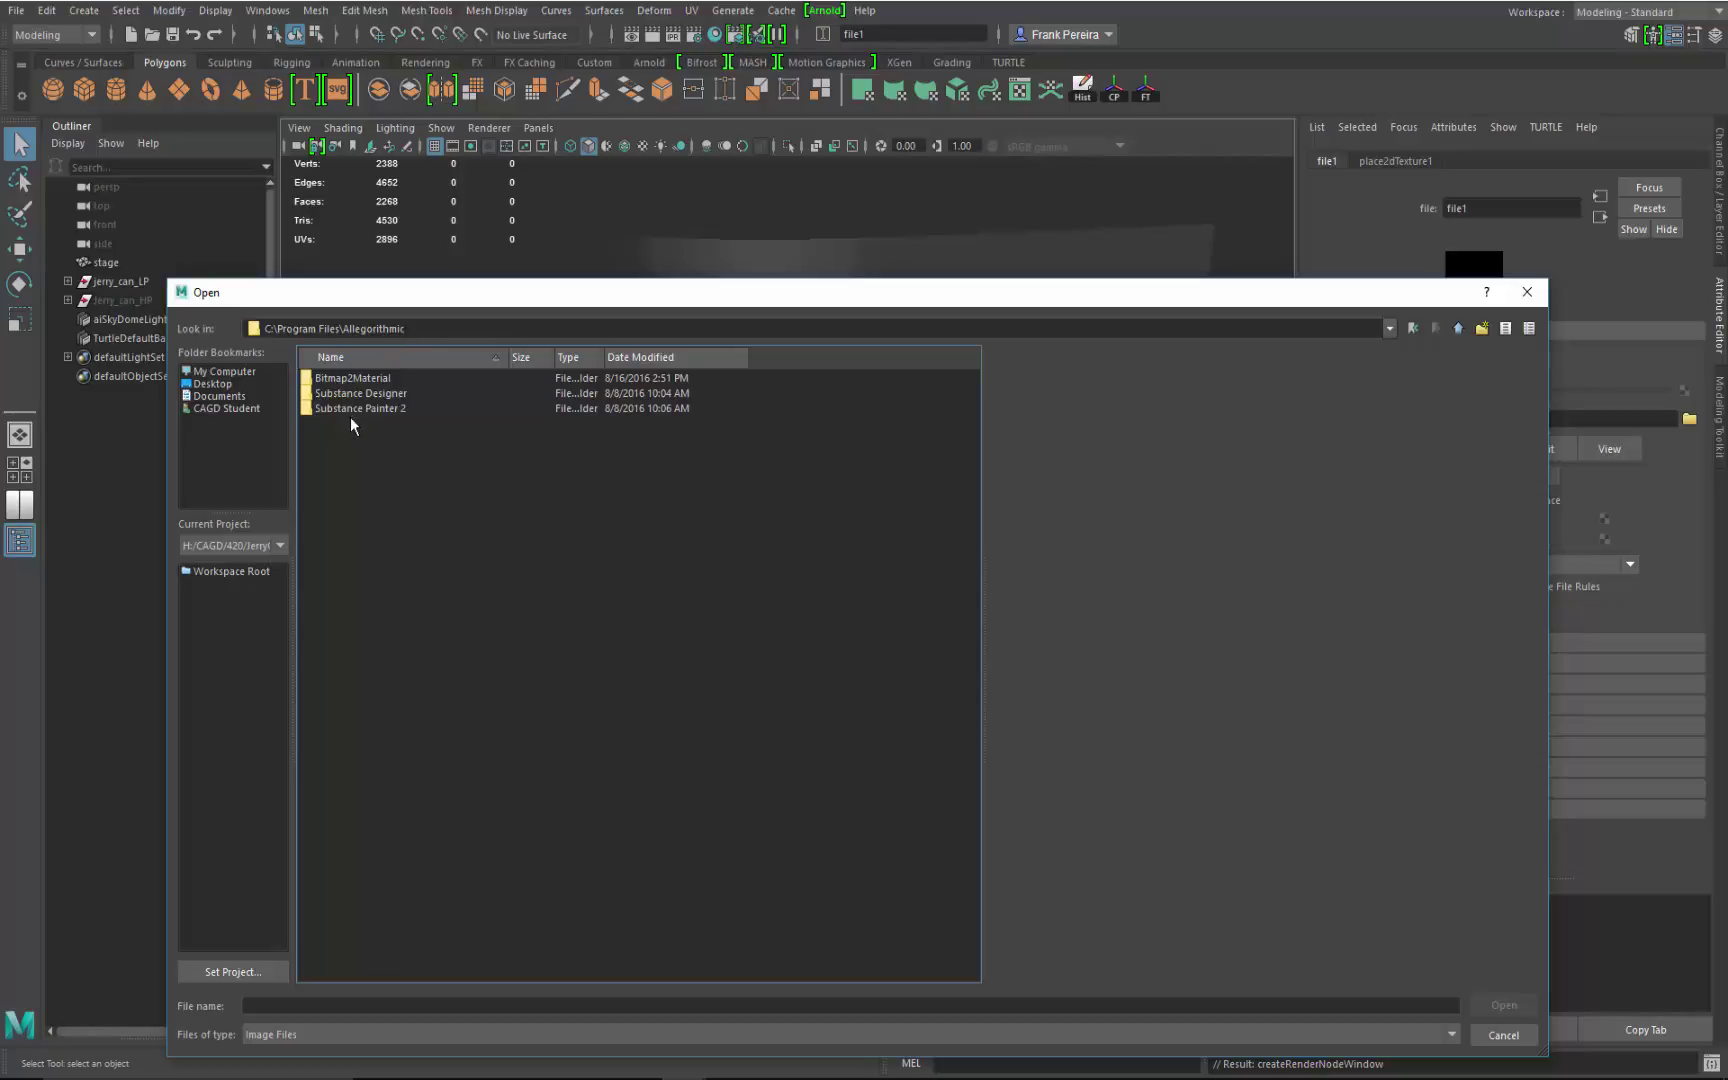
double_click(358, 409)
double_click(321, 421)
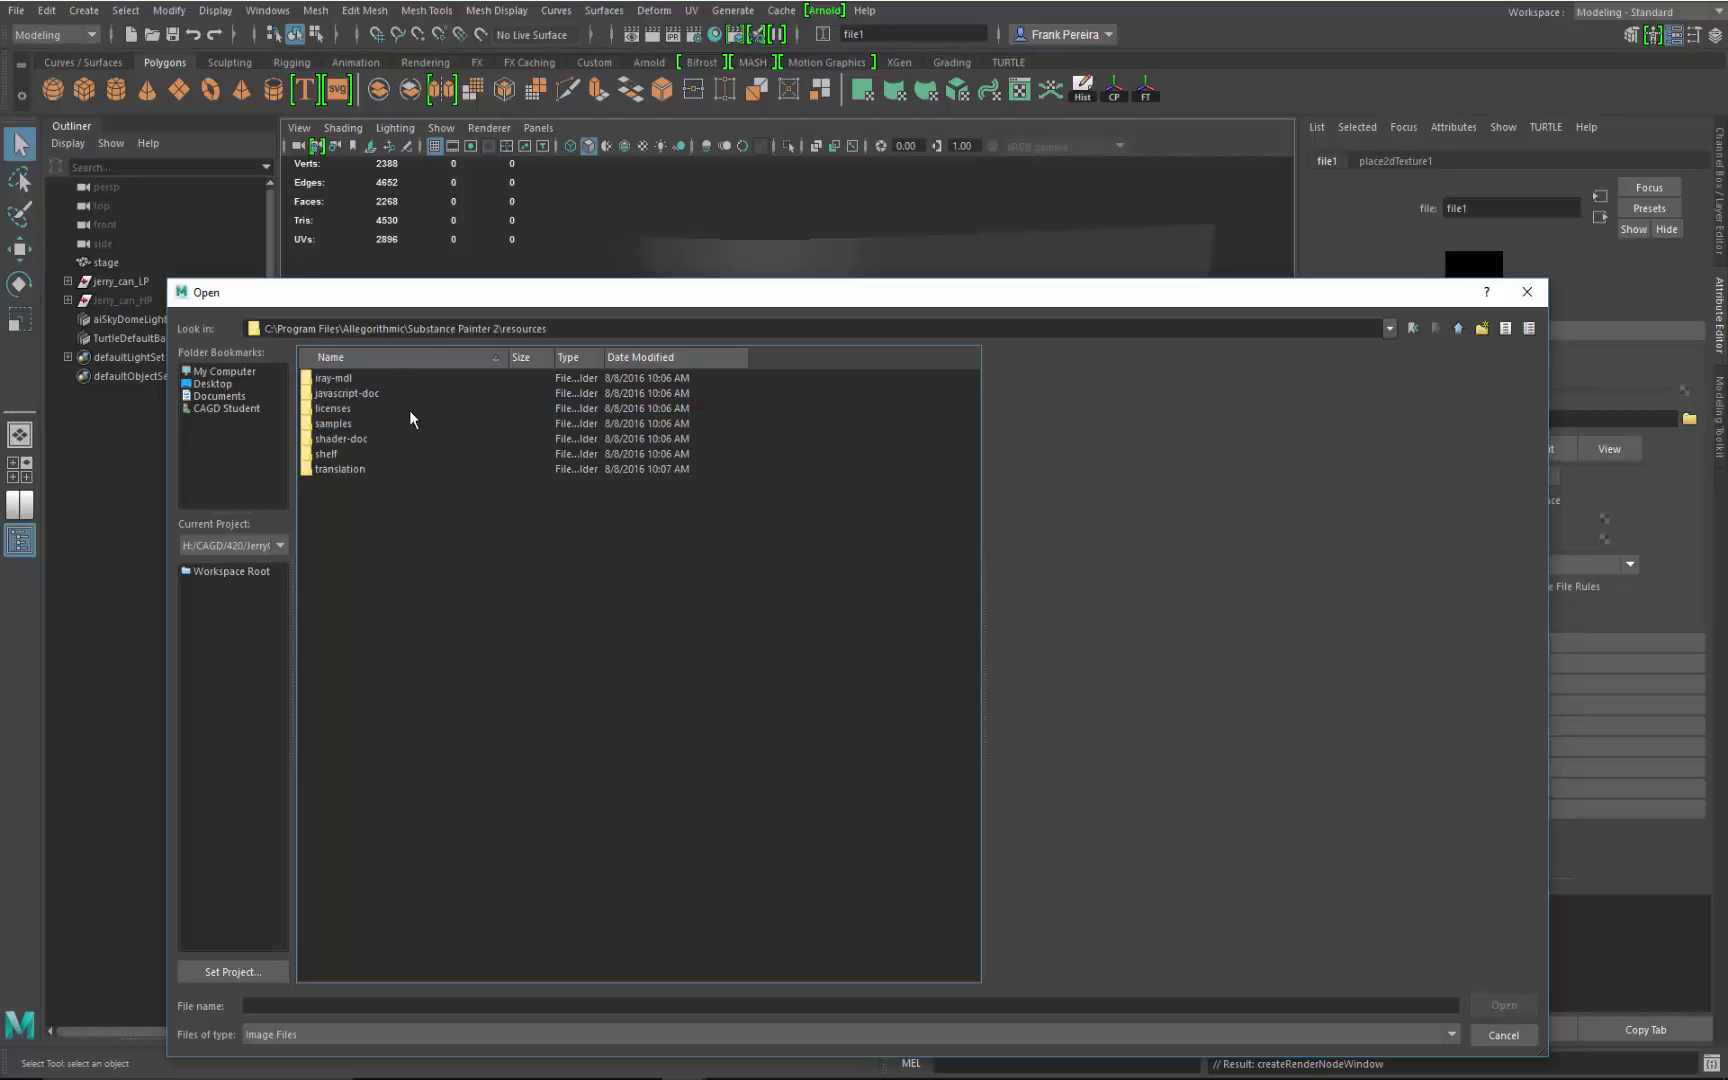
double_click(330, 454)
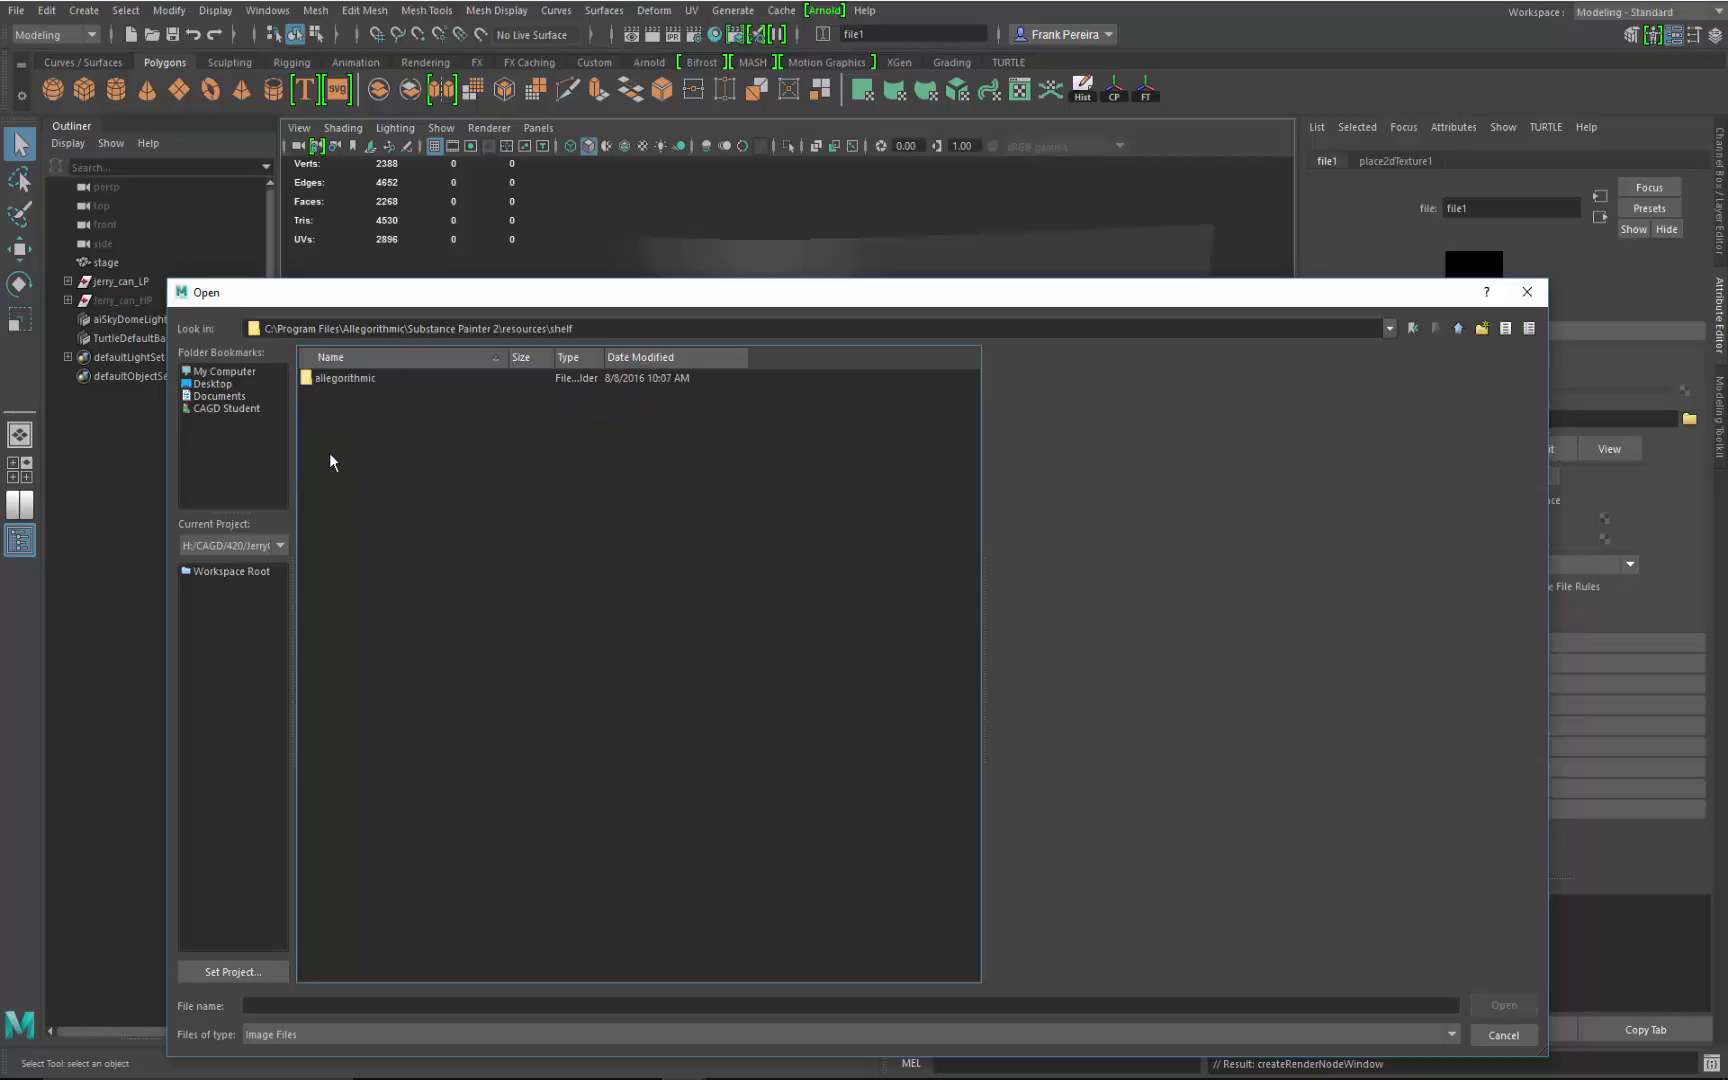
double_click(351, 380)
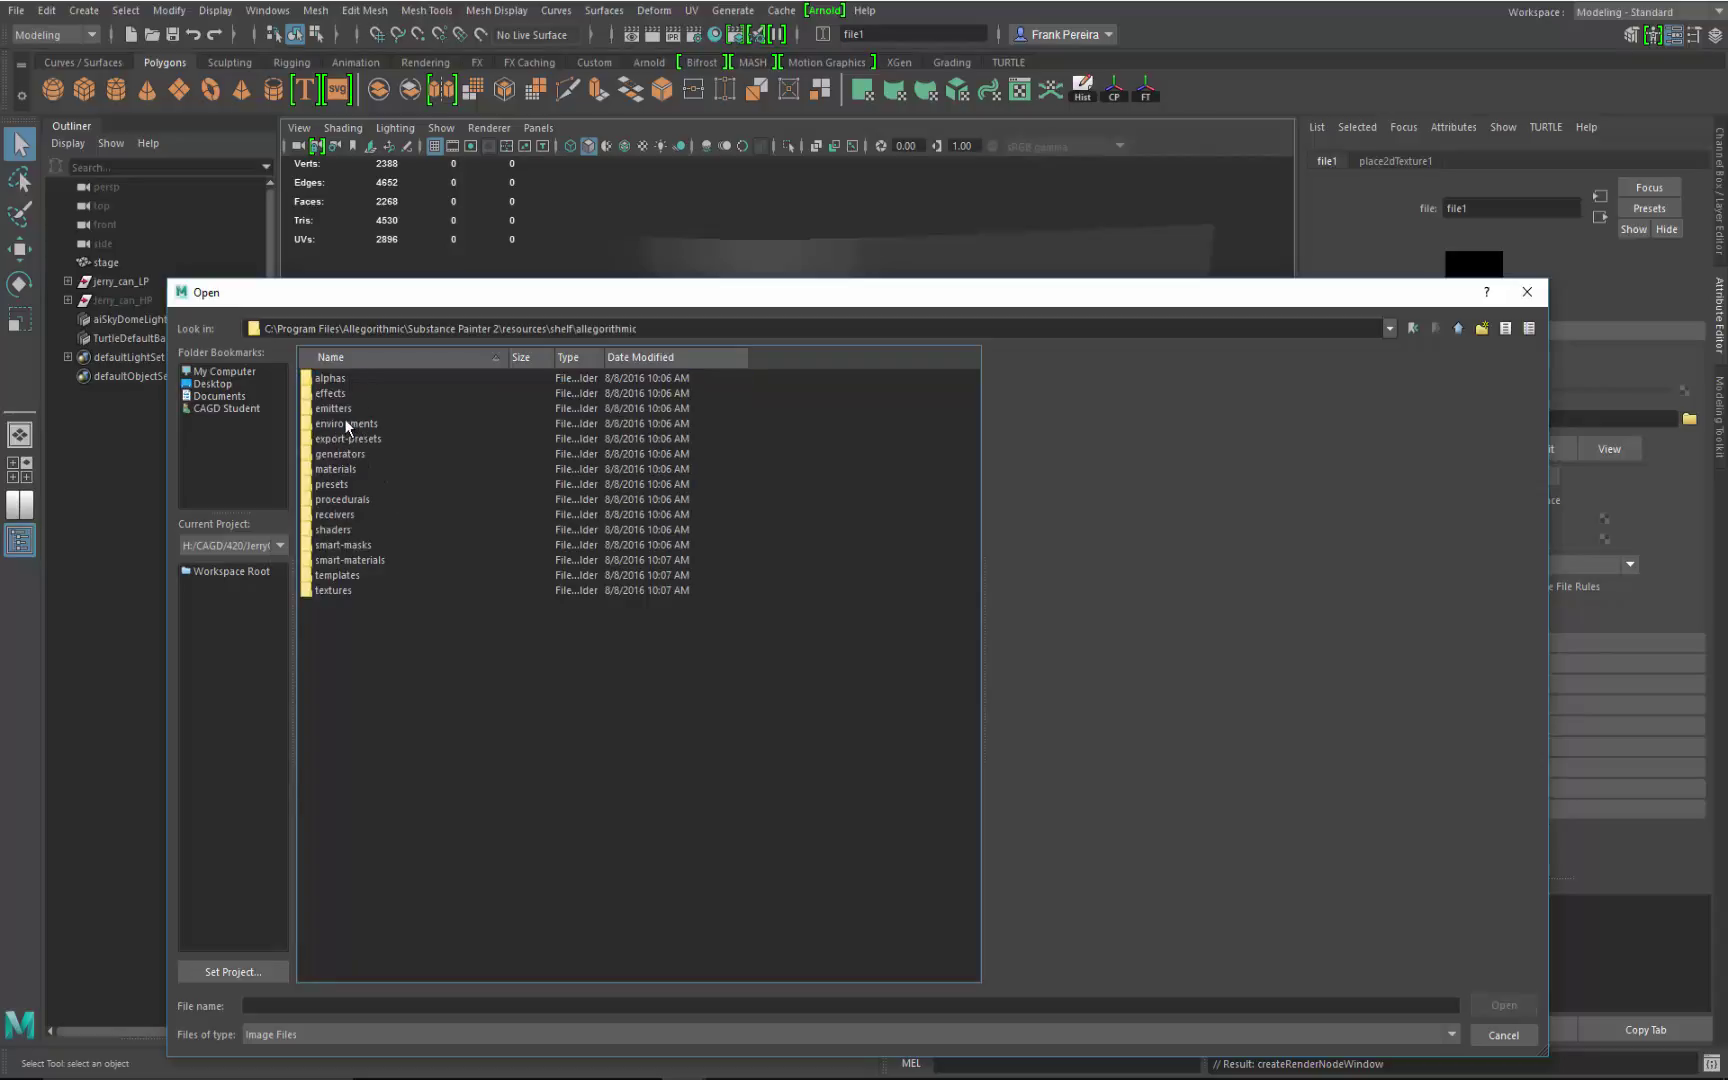
double_click(346, 423)
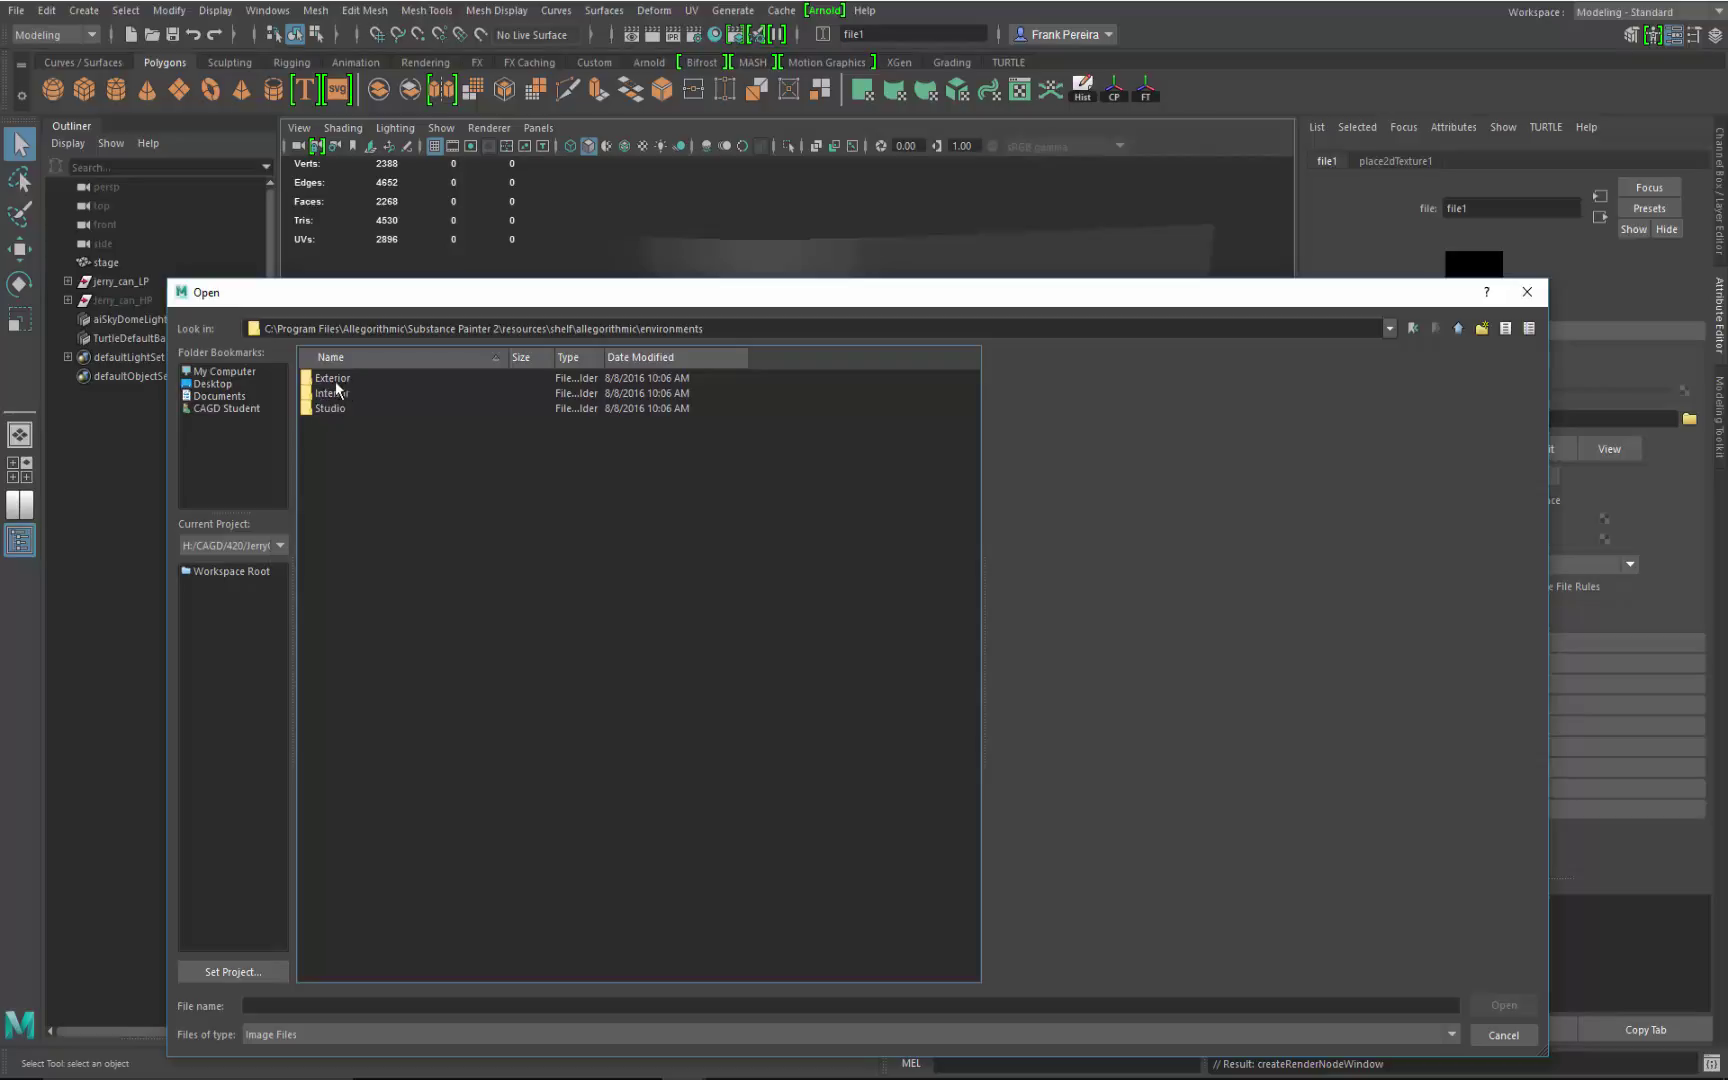
double_click(320, 381)
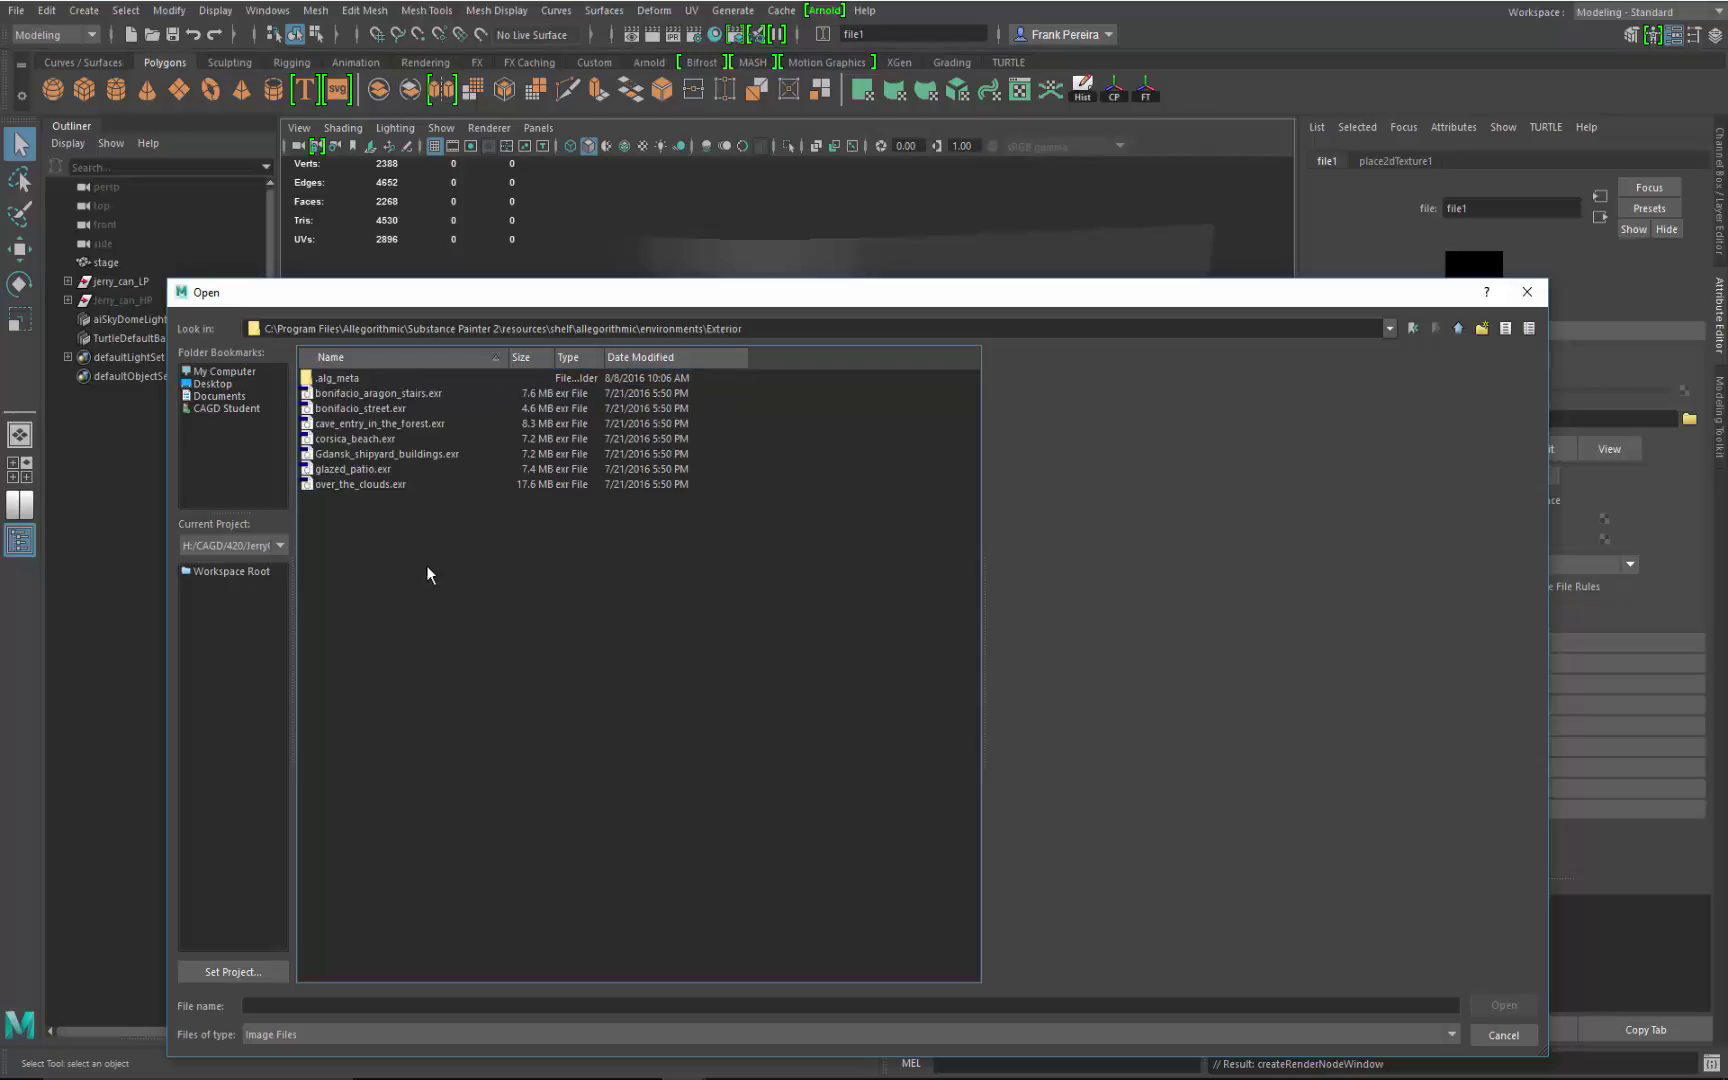
left_click(423, 454)
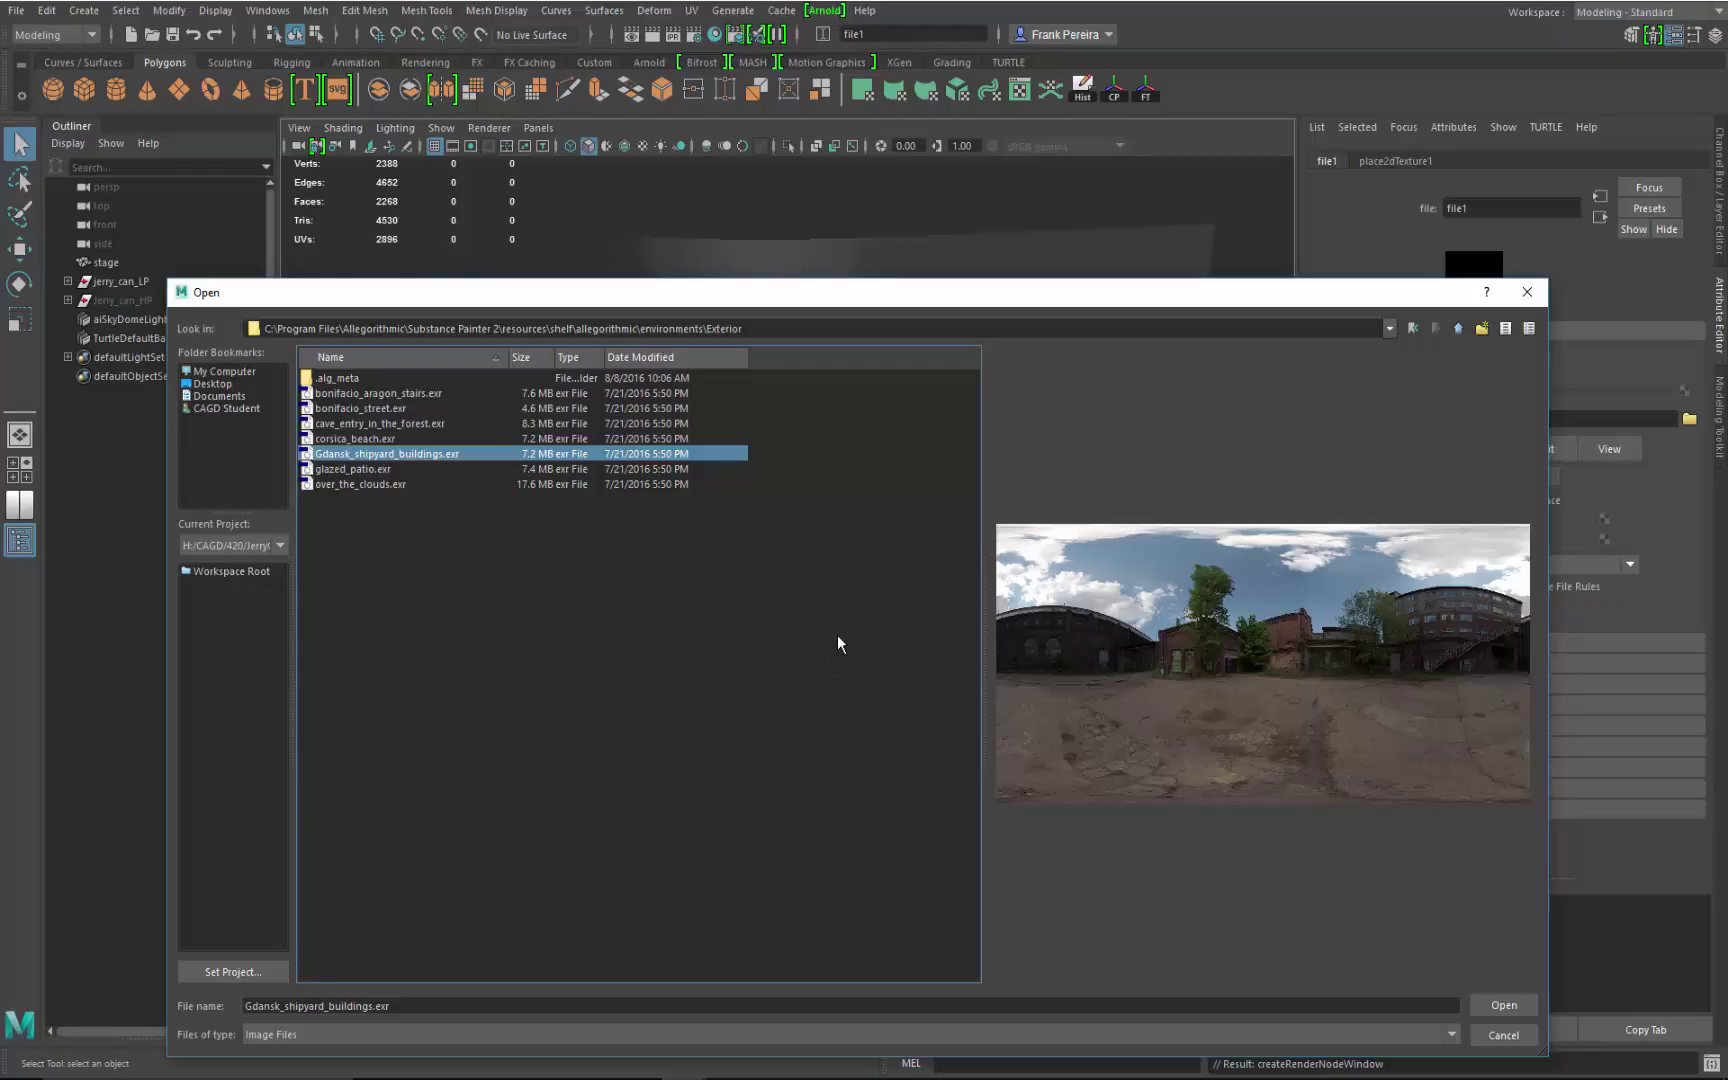
left_click(1505, 1005)
Set the skydome light's Exposure to 0.2 and its Resolution to 2000.
right_click_drag(1088, 716, 683, 663, "alt")
left_click_drag(683, 663, 900, 686, "alt")
left_click_drag(827, 784, 945, 609, "alt")
left_click(1030, 685)
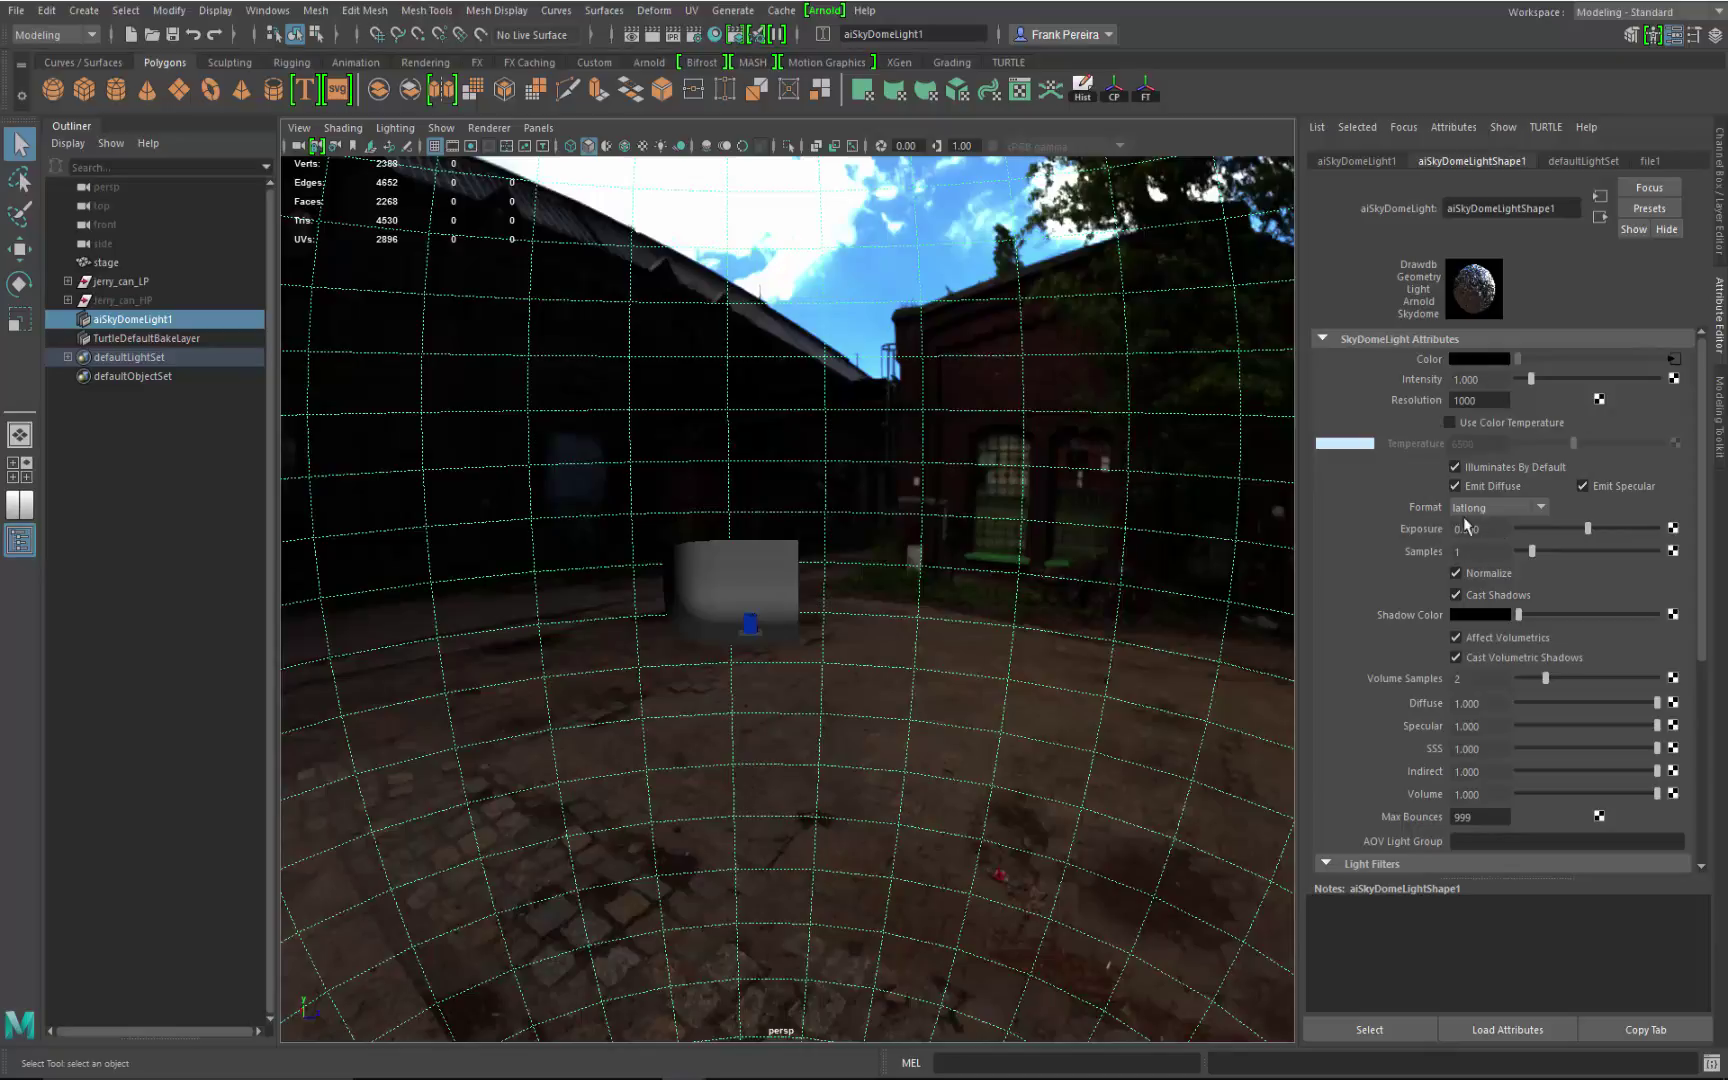
left_click_drag(1587, 529, 1592, 537)
left_click(1478, 531)
type(".2")
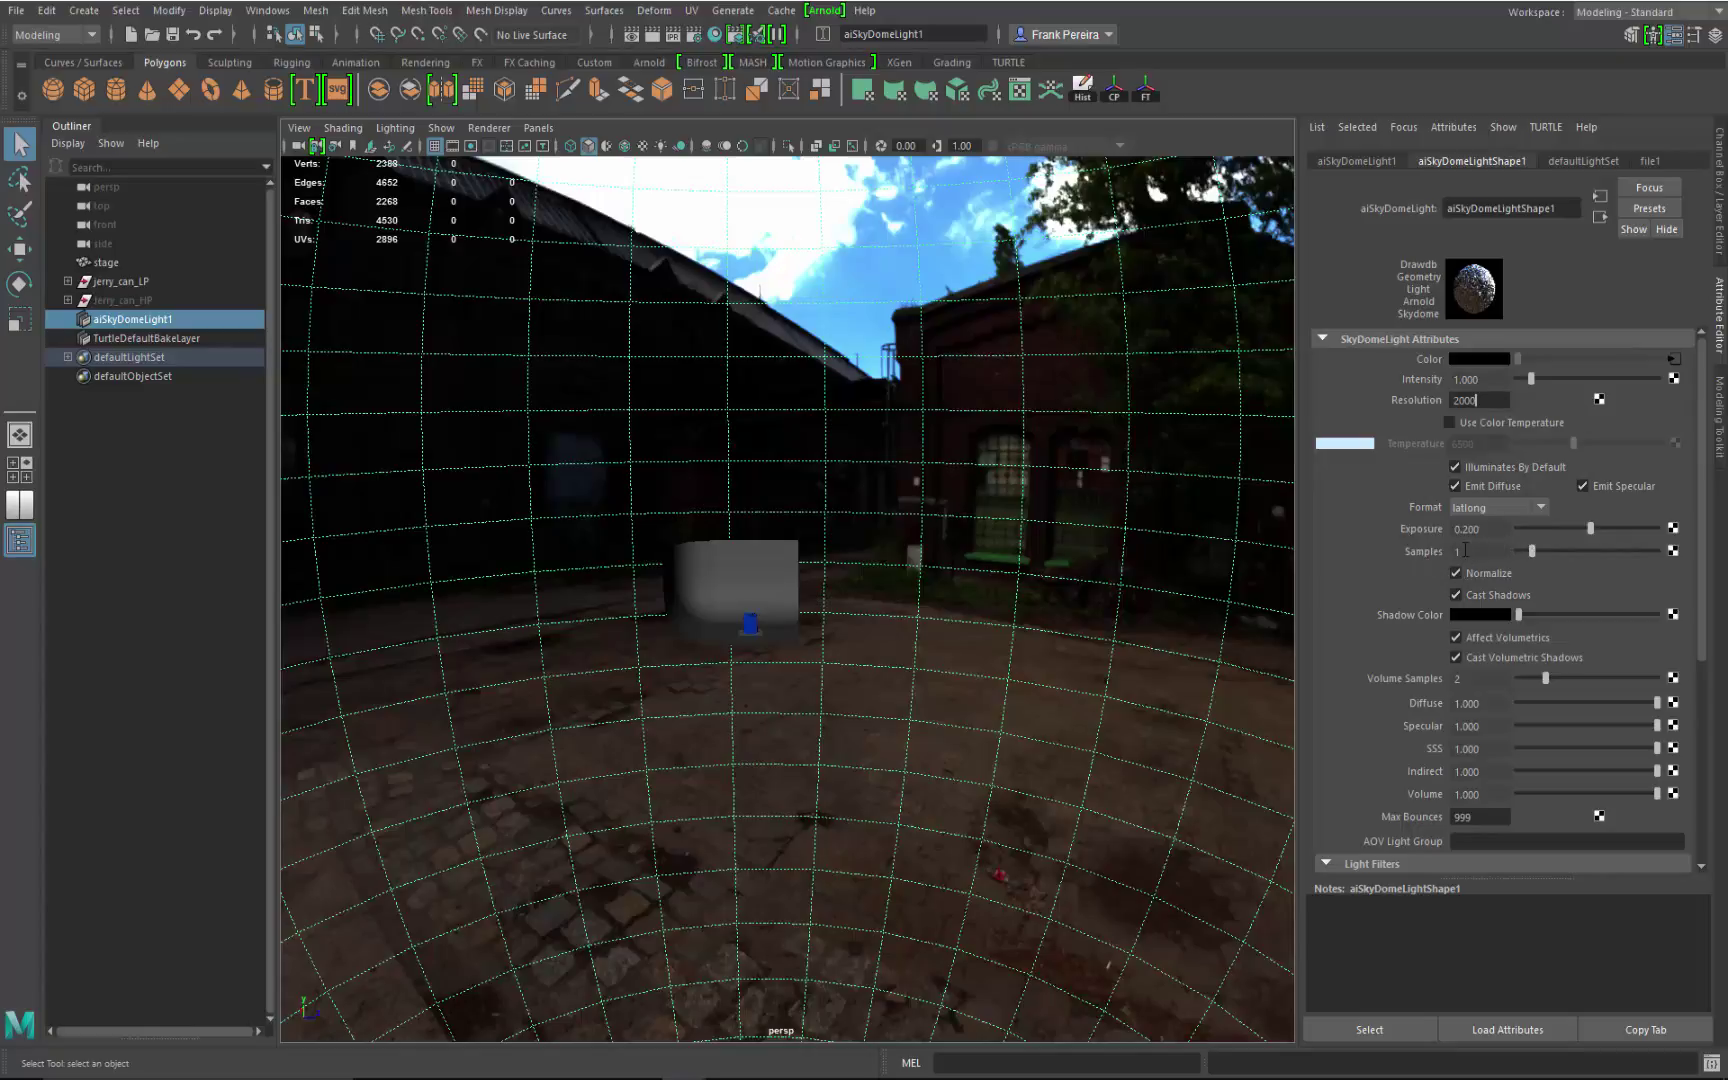
key("Return")
Start a preview render in the Arnold RenderView and enlarge the jerry can in the image.
left_click(828, 12)
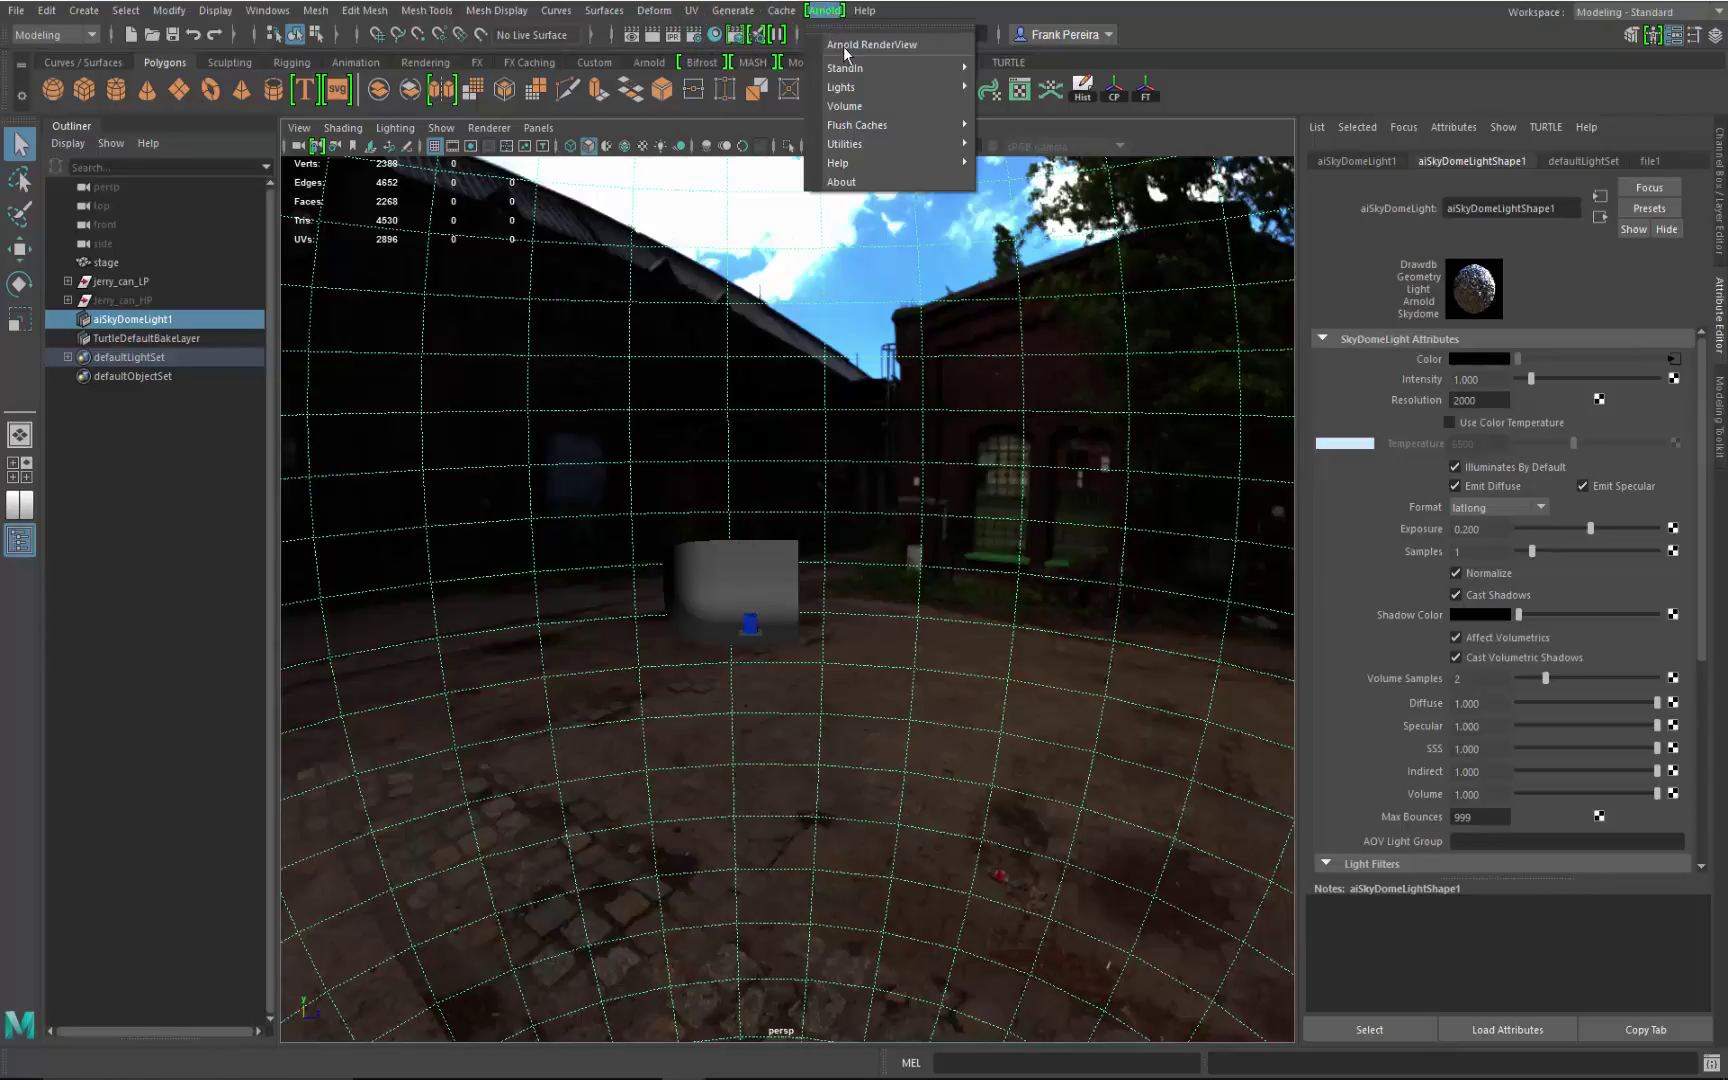
left_click(842, 46)
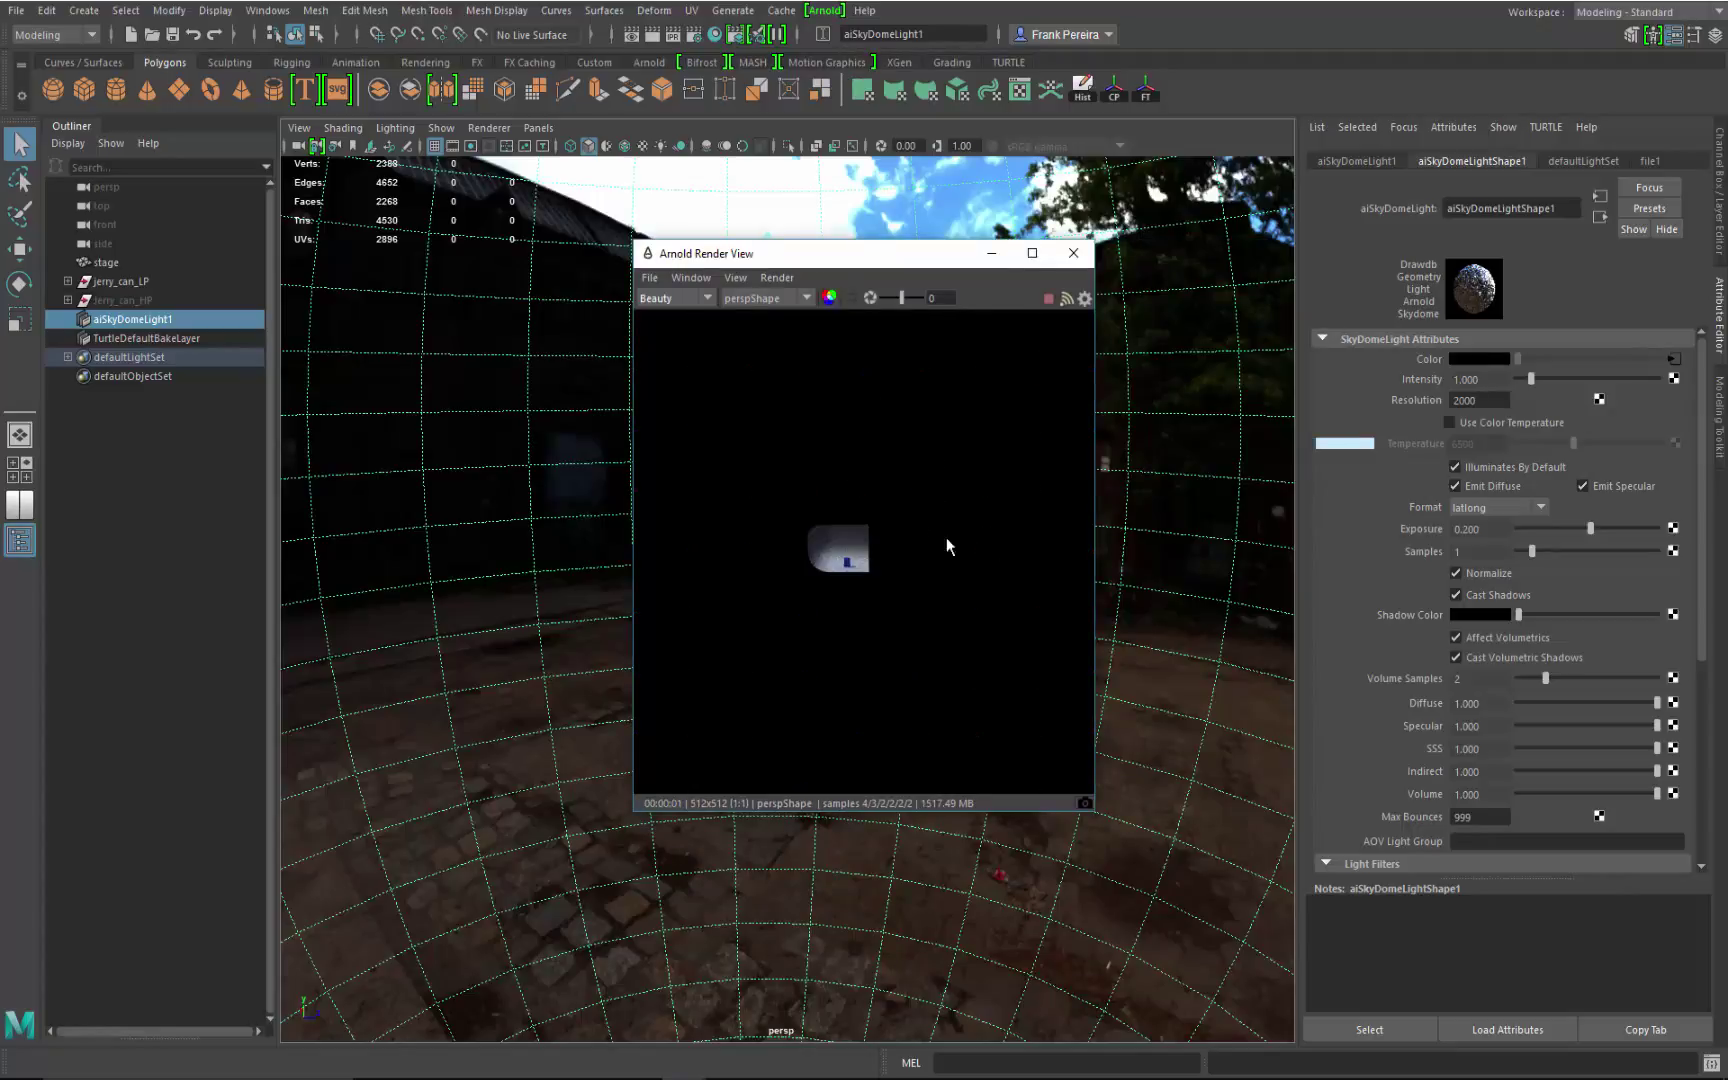
scroll(1000, 545, "up", 3)
scroll(871, 526, "up", 5)
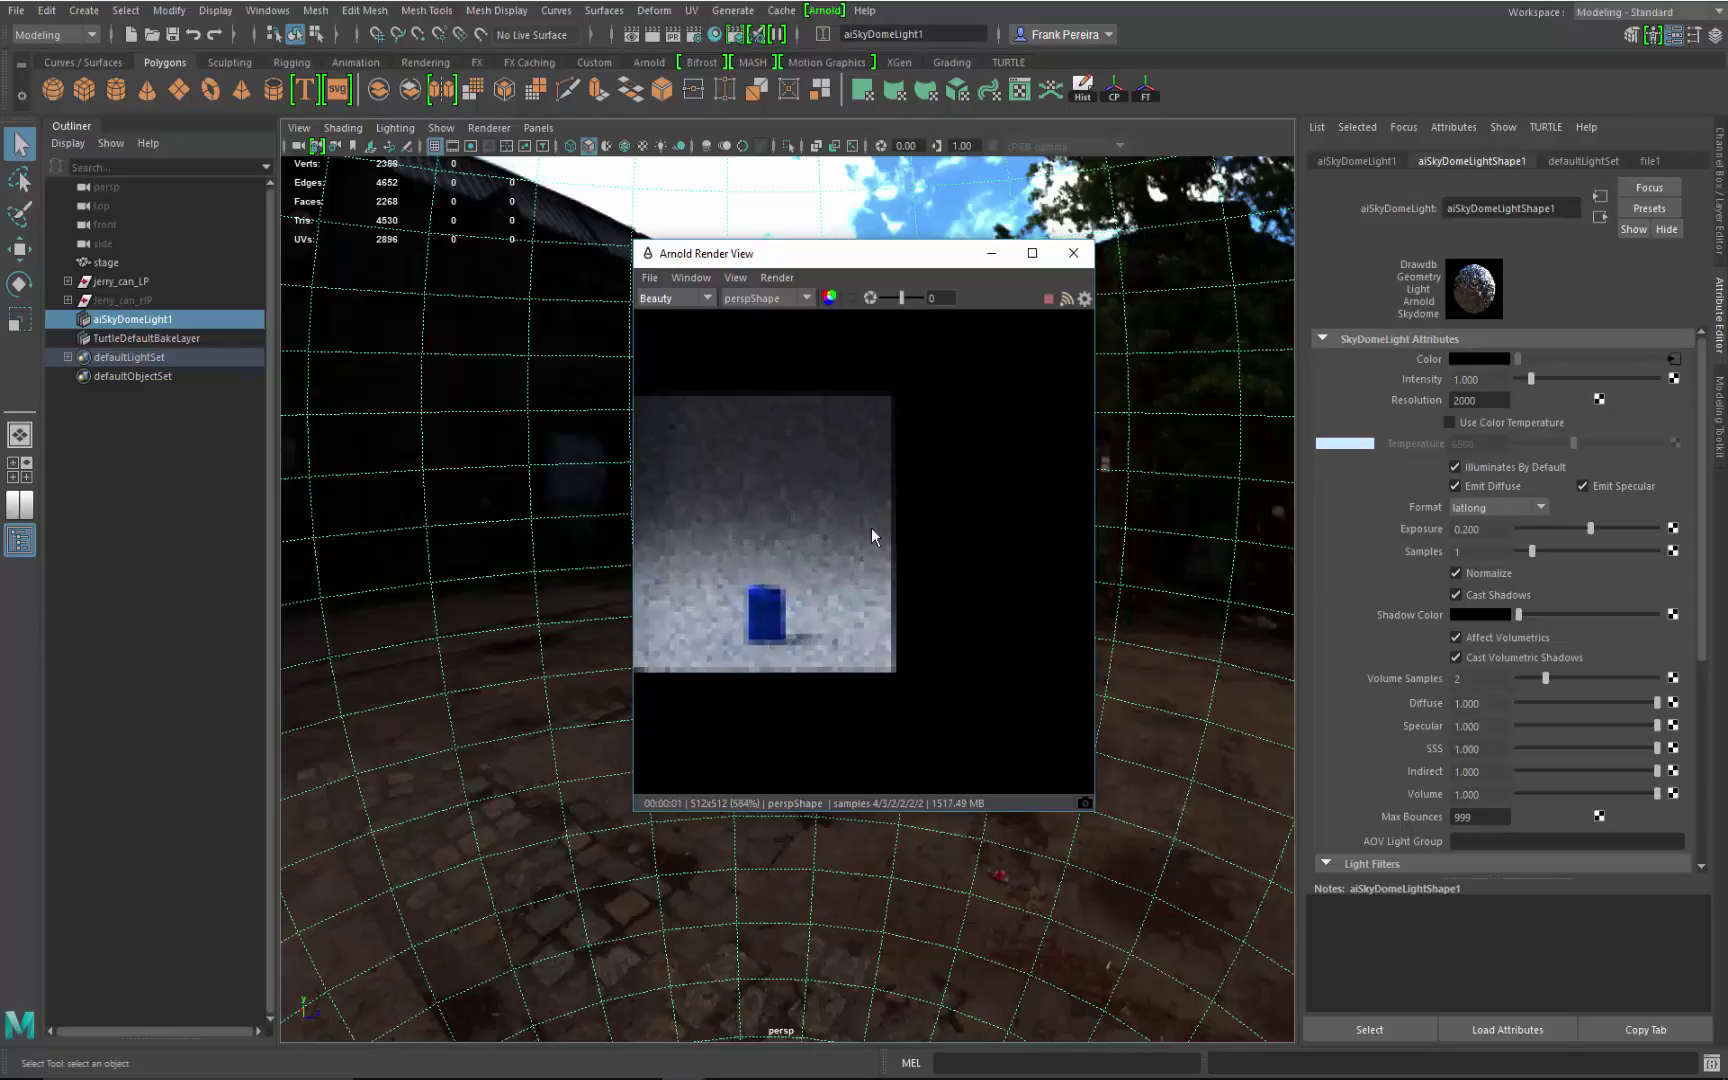
middle_click_drag(860, 545, 1010, 570)
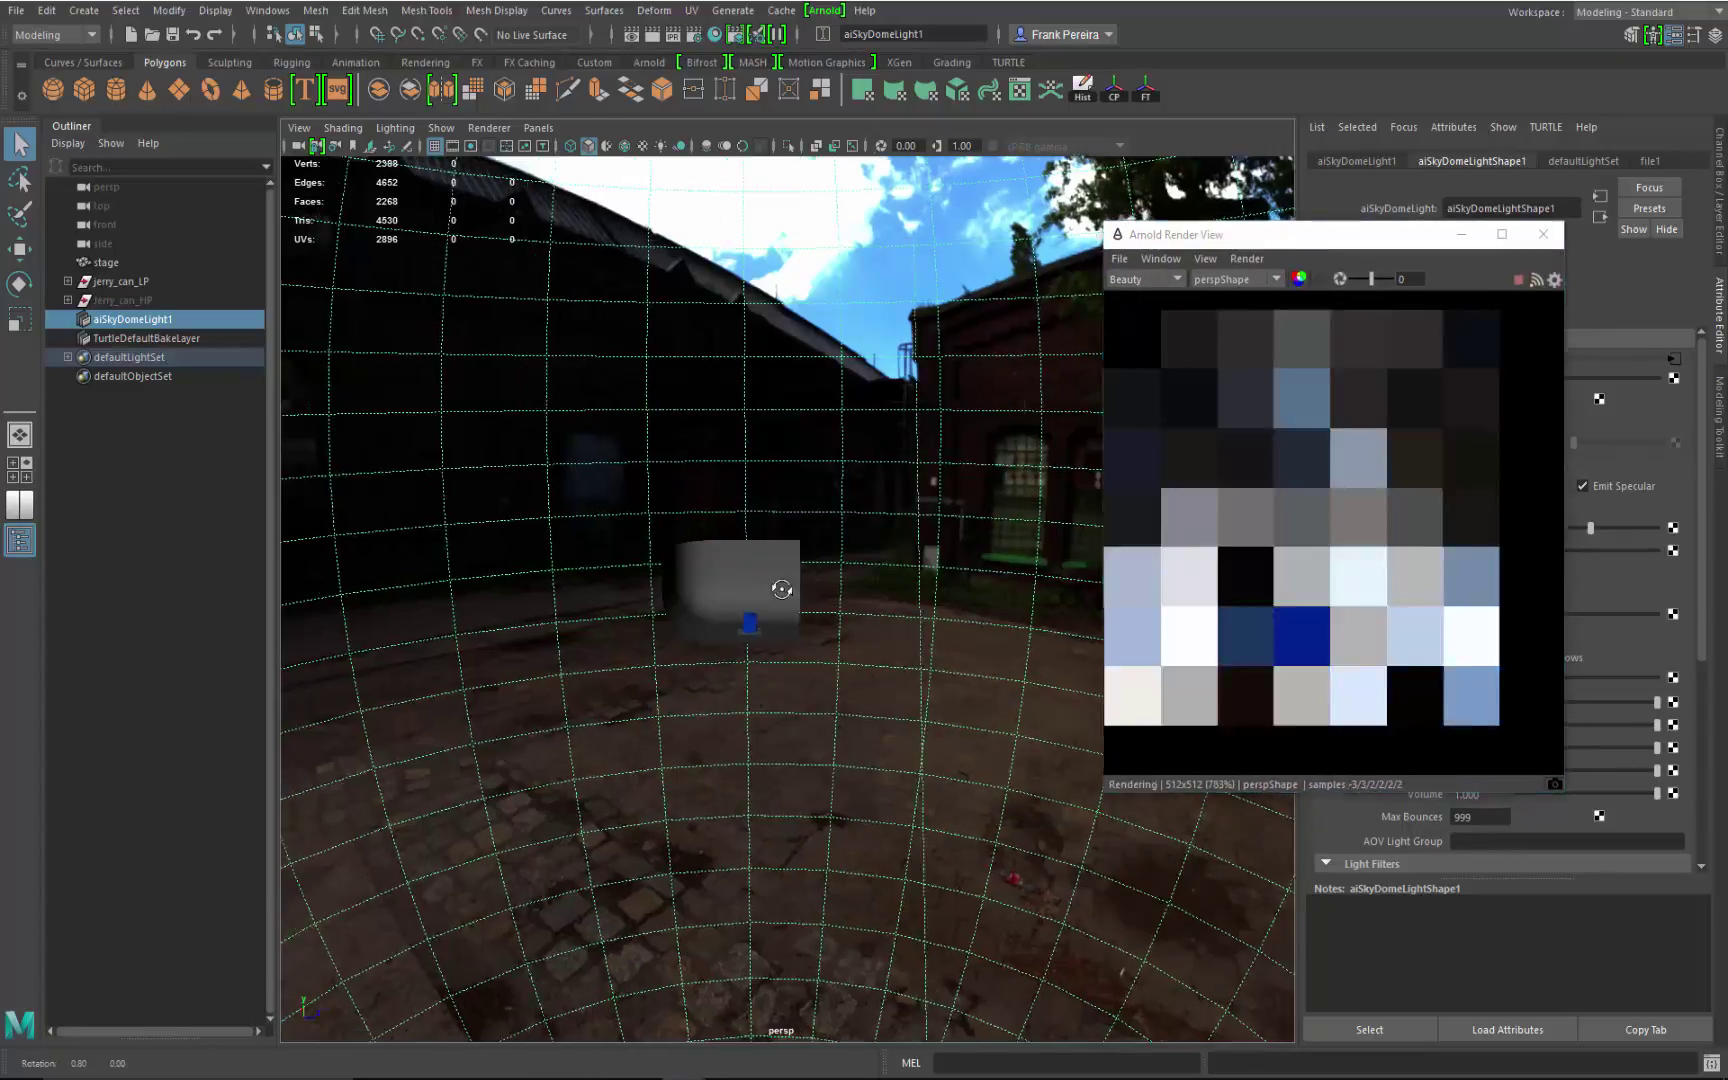
Move the perspective camera inside the stage, close to the jerry can, for the render.
left_click_drag(782, 589, 770, 600, "alt")
scroll(770, 605, "up", 6)
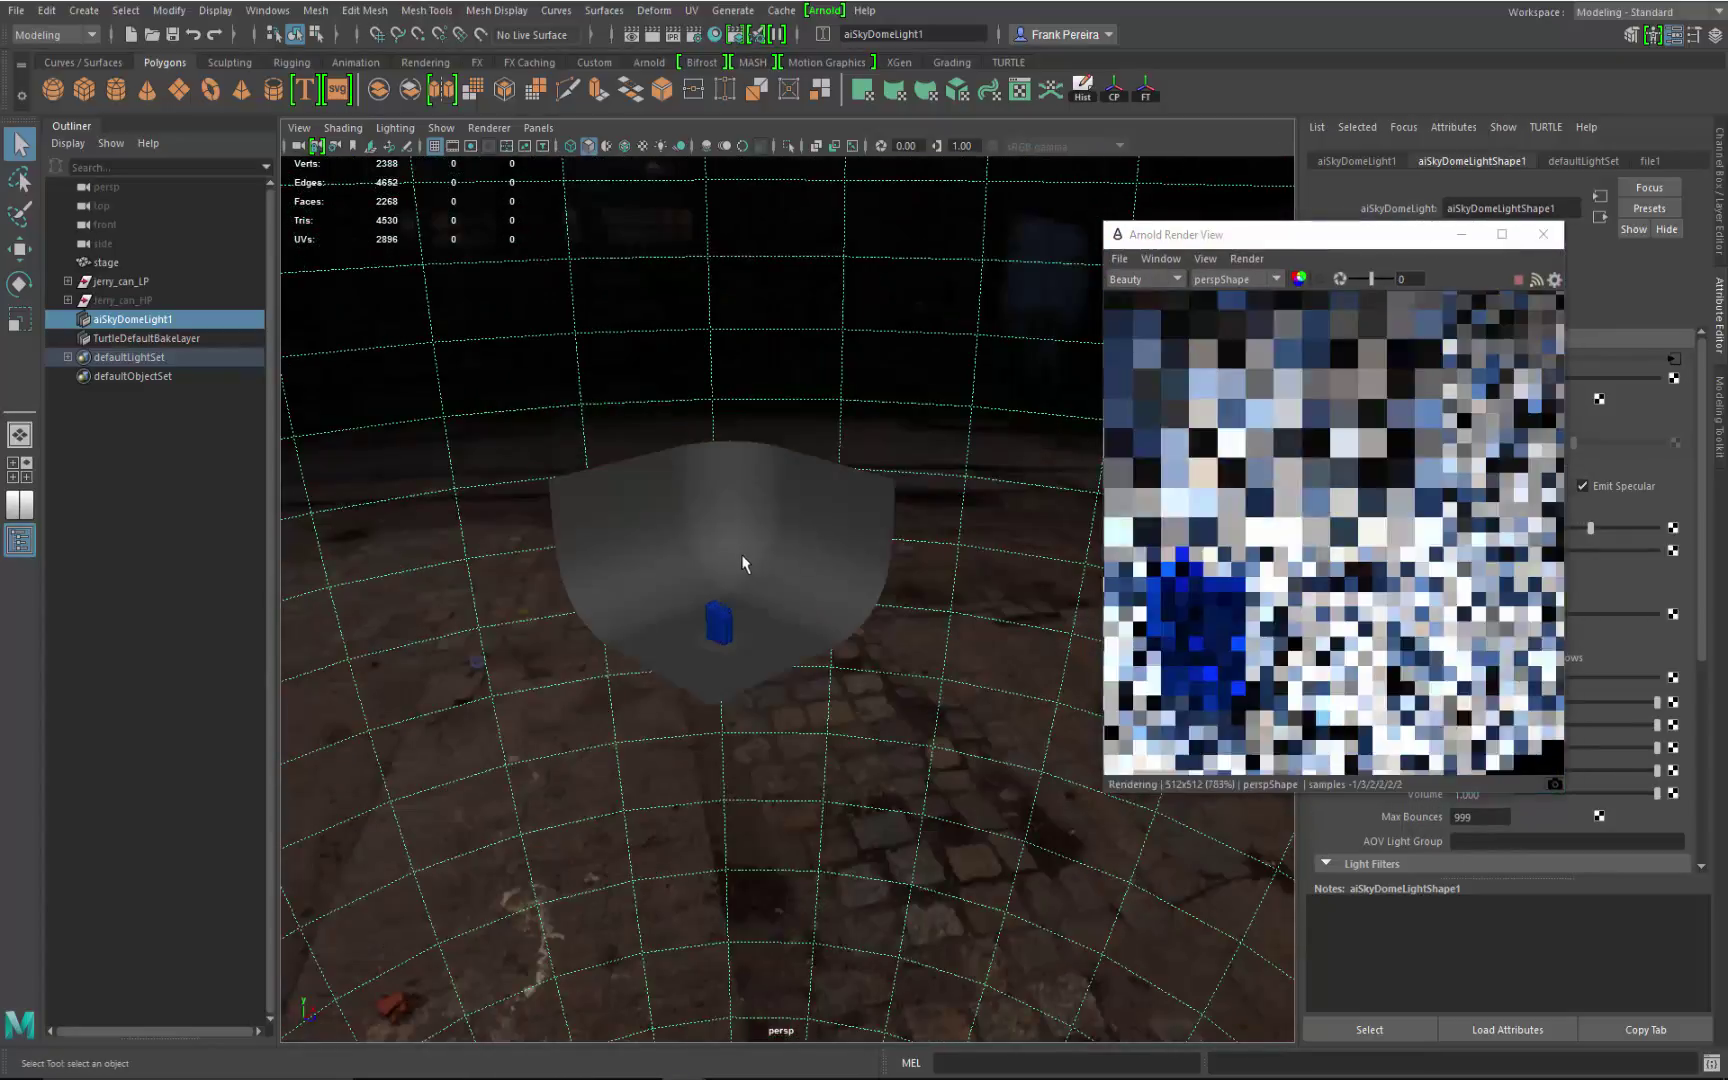
scroll(790, 650, "up", 5)
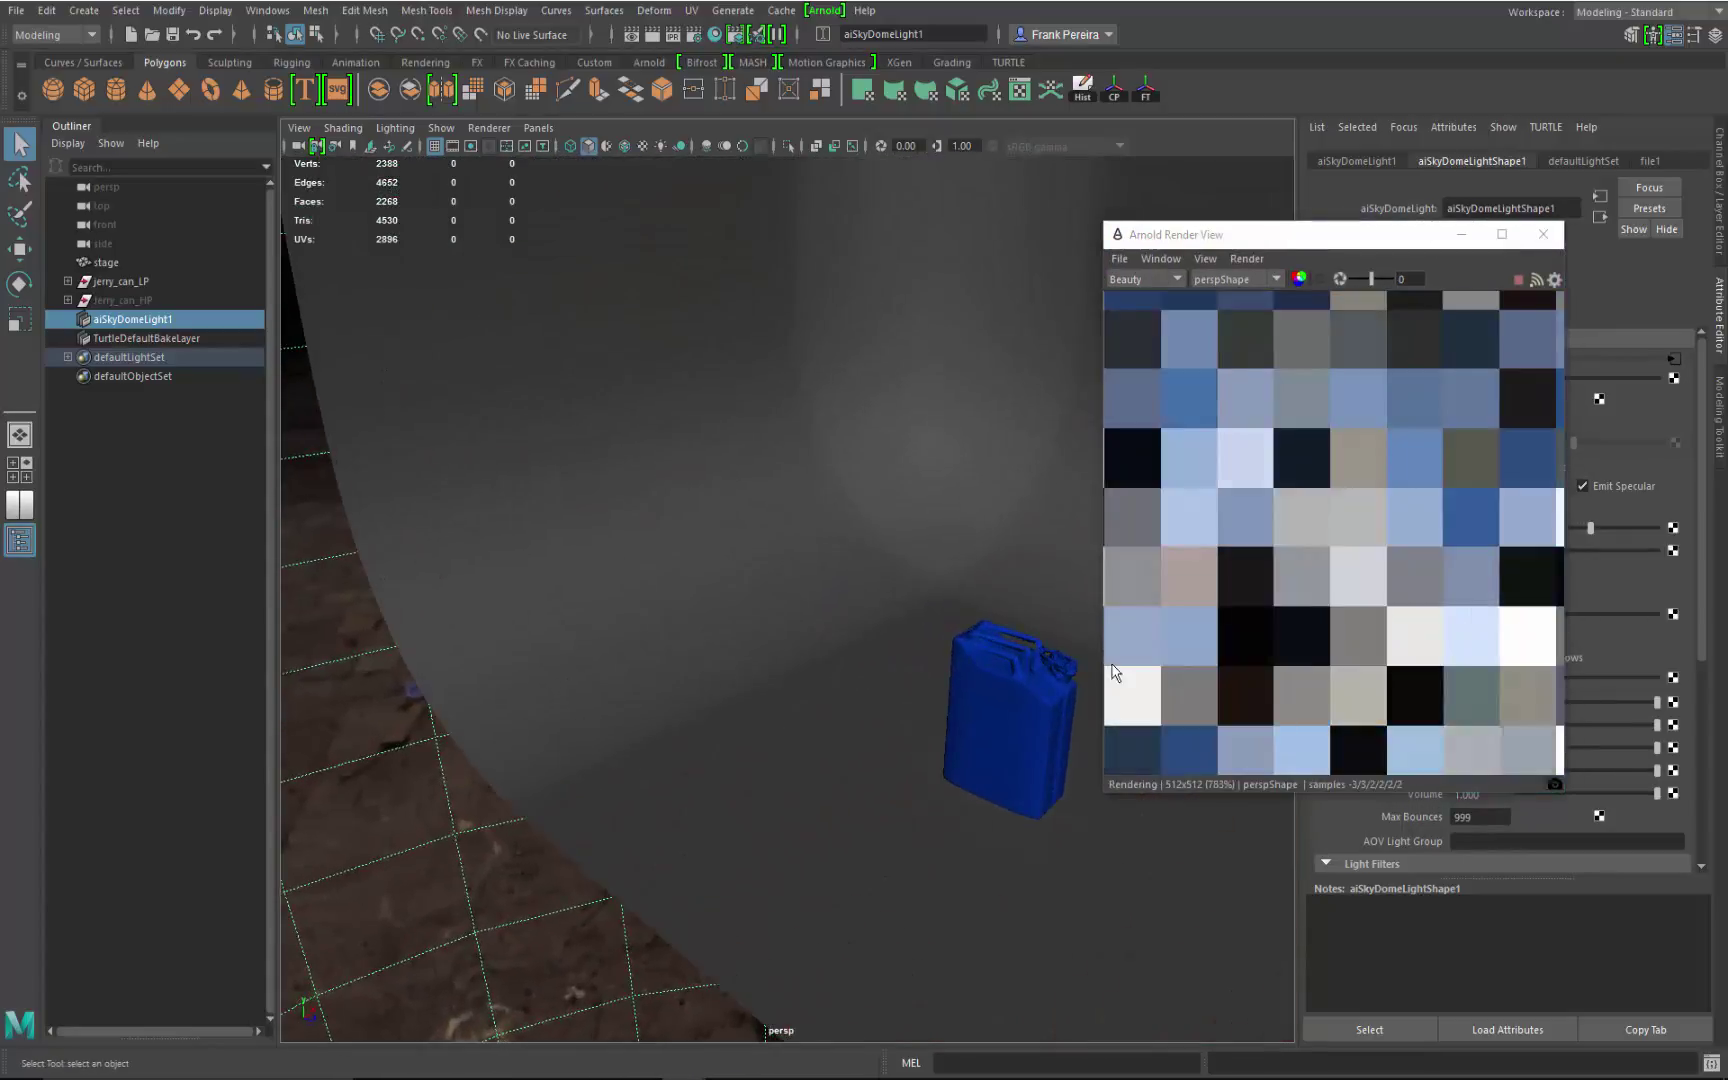
scroll(709, 660, "up", 3)
left_click_drag(709, 660, 950, 690, "alt")
Enlarge the Arnold Render View window and frame the whole rendered image in it.
left_click_drag(1334, 233, 910, 135)
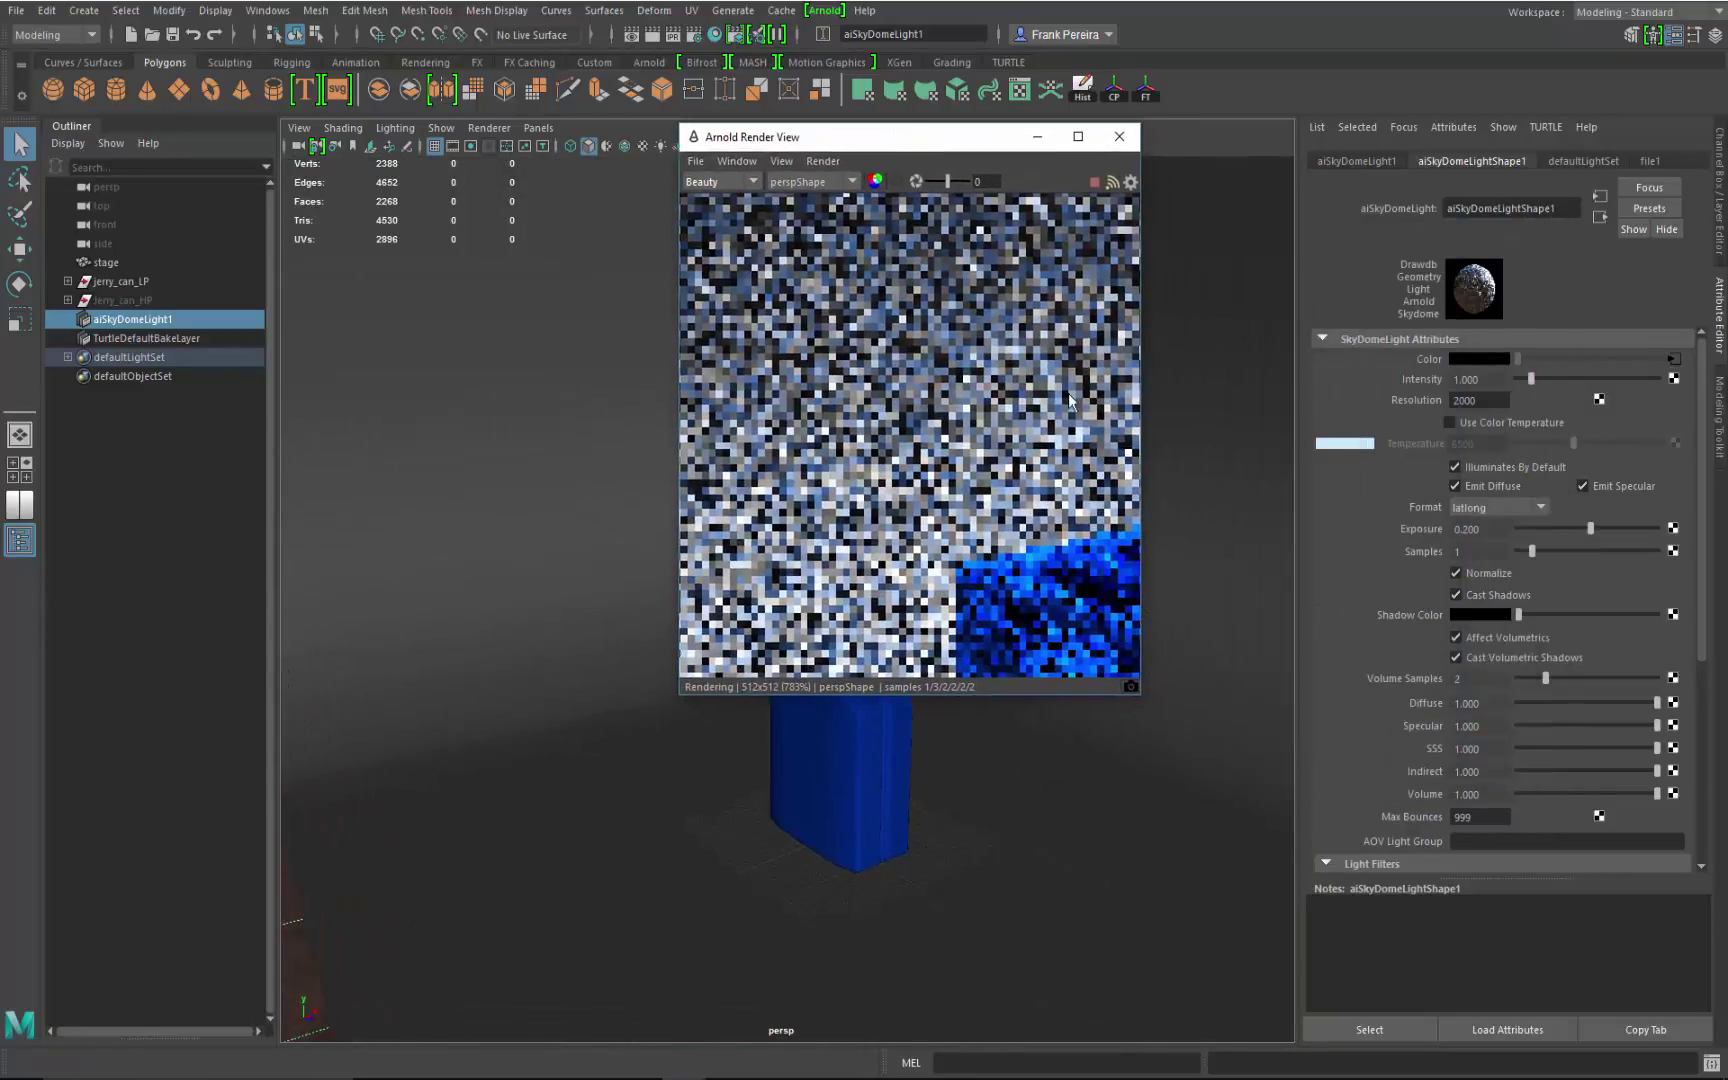
left_click_drag(1138, 700, 1453, 851)
left_click(1298, 664)
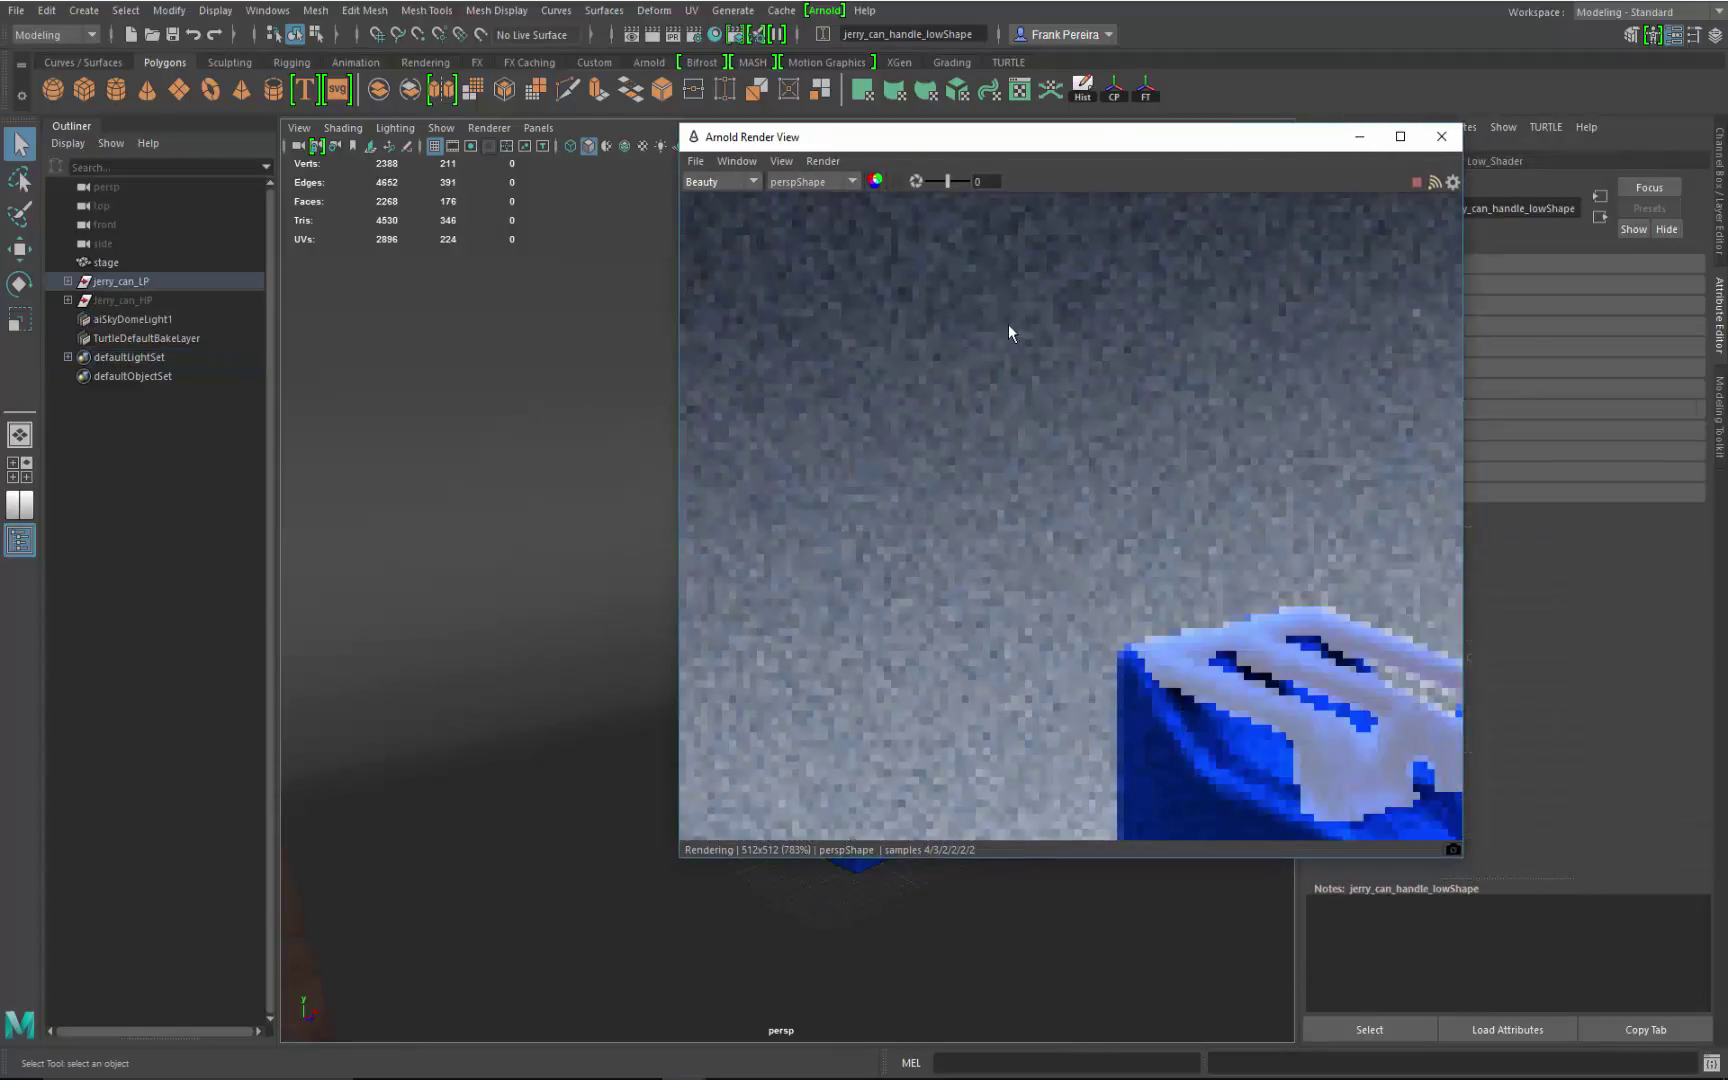
key("f")
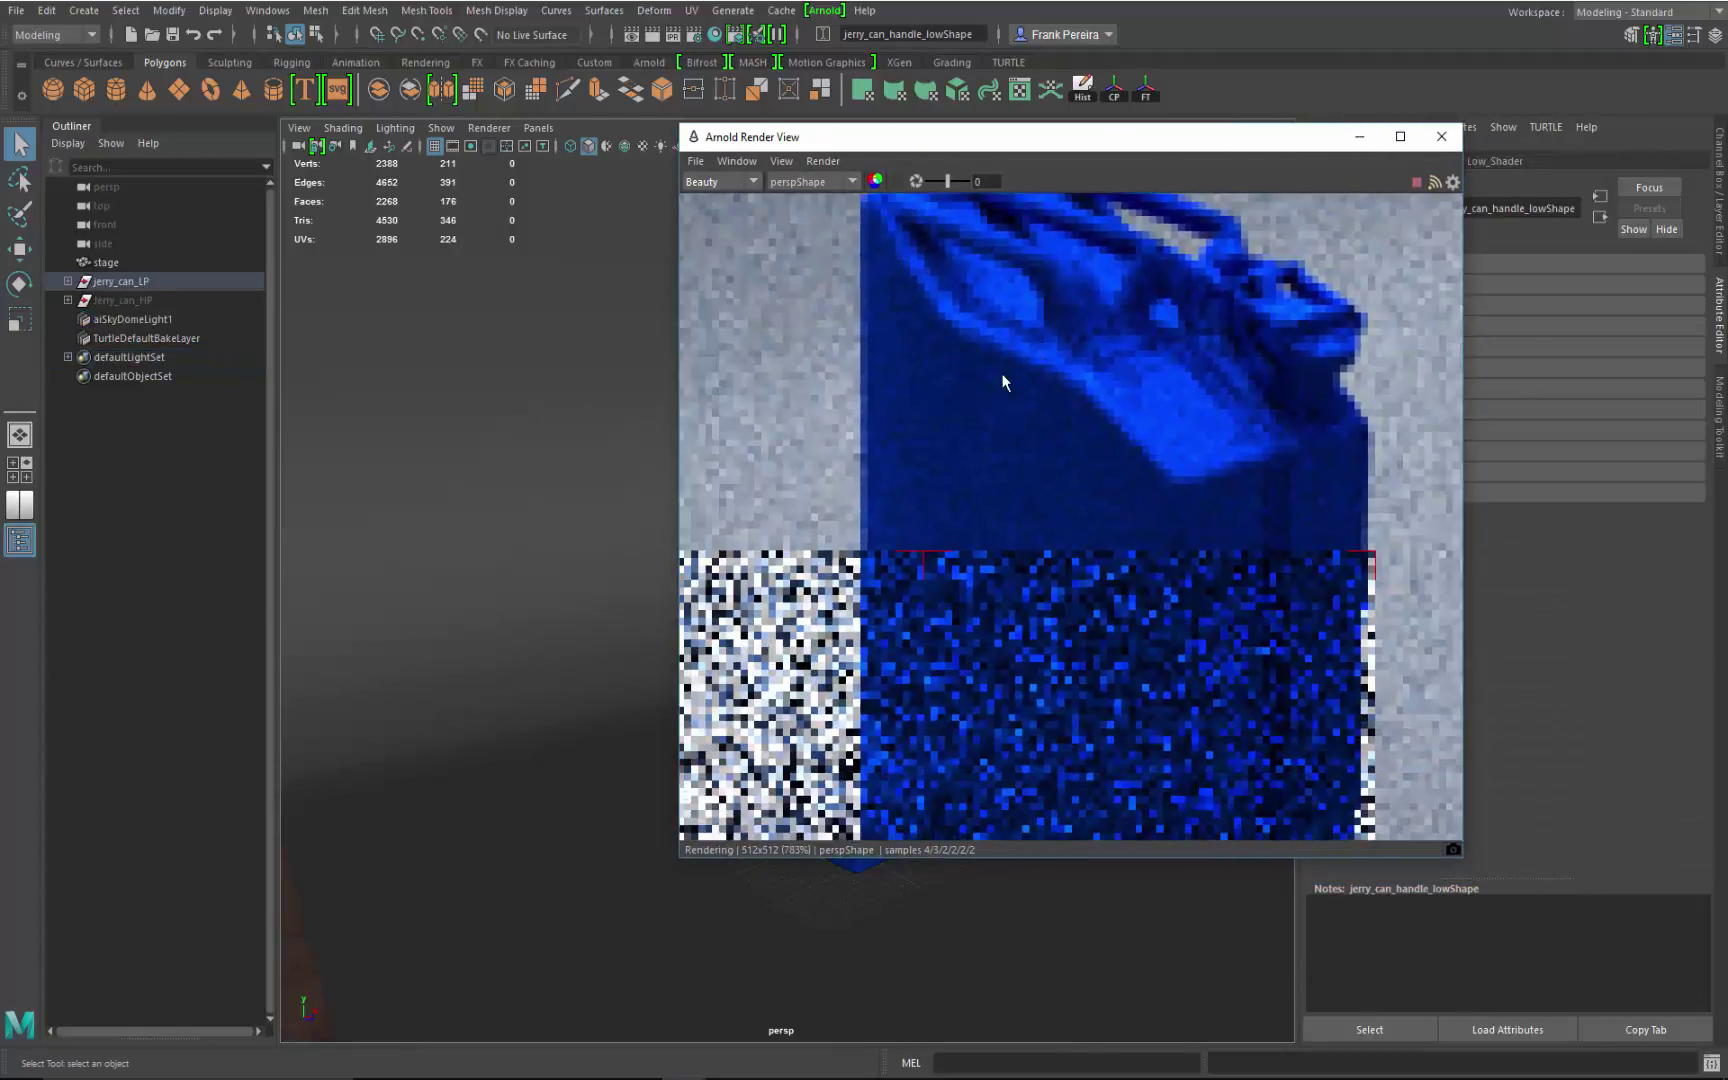
left_click(745, 161)
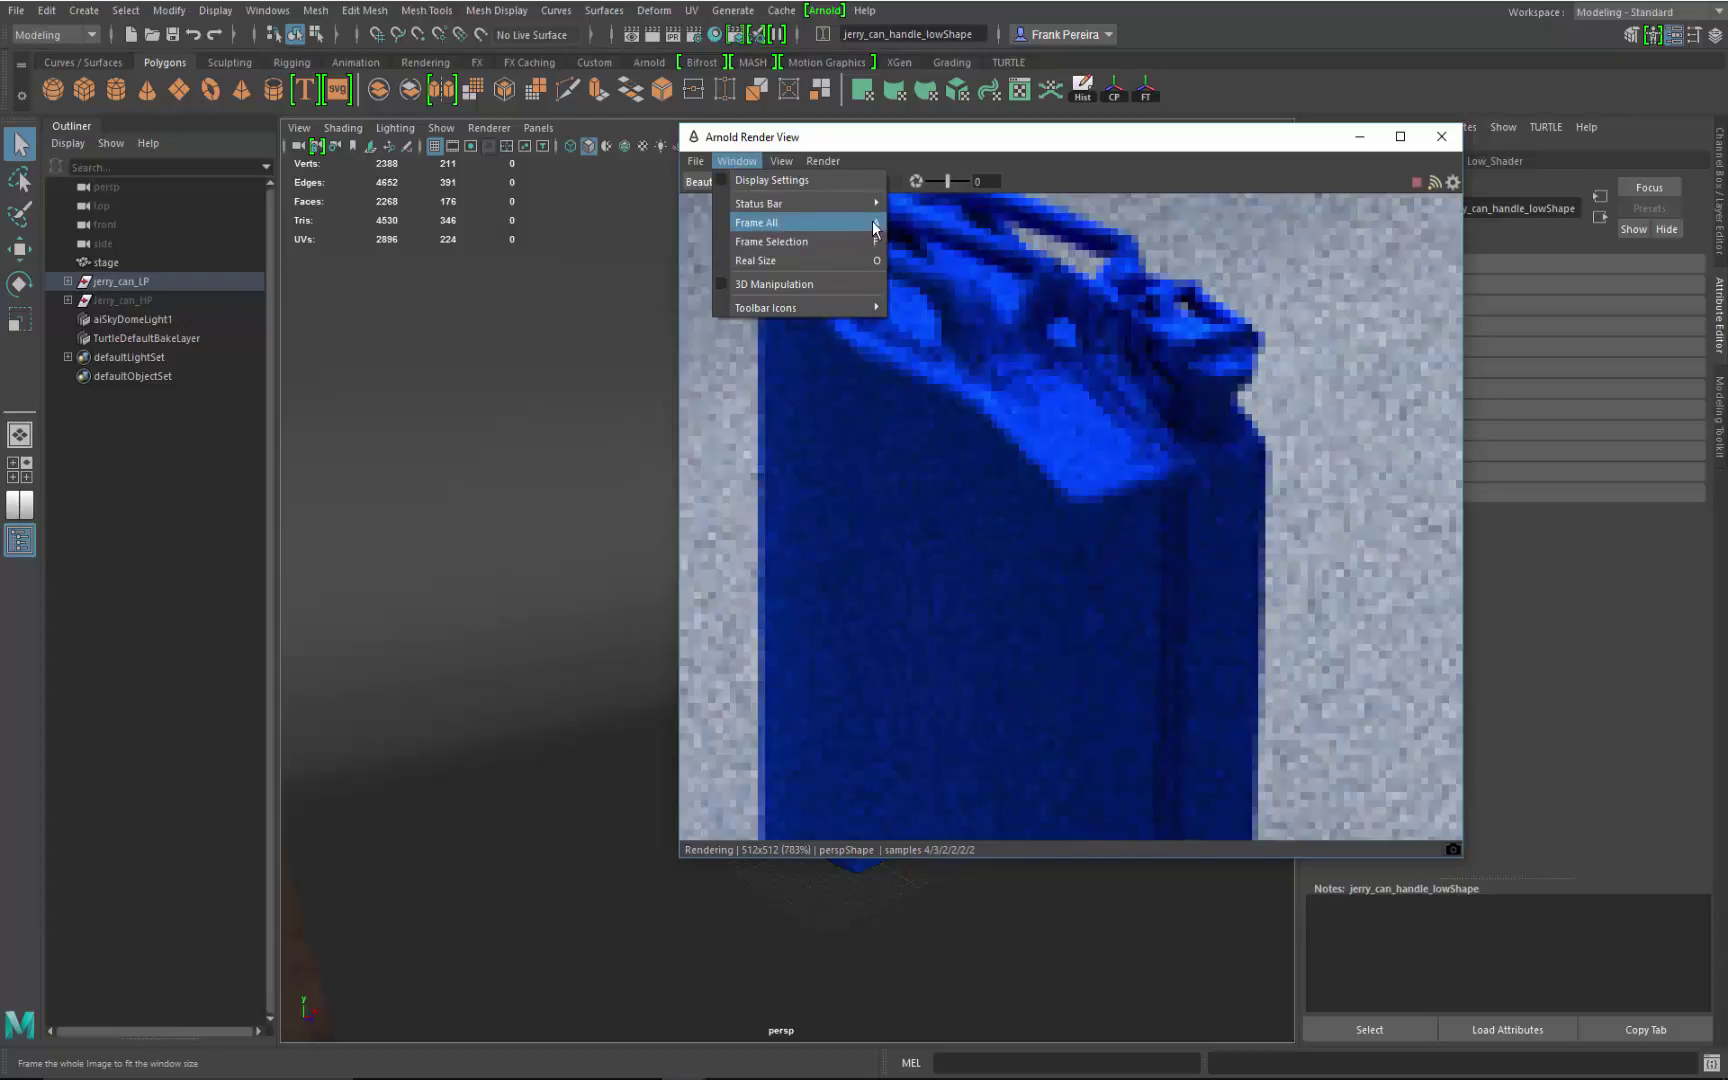
left_click(822, 224)
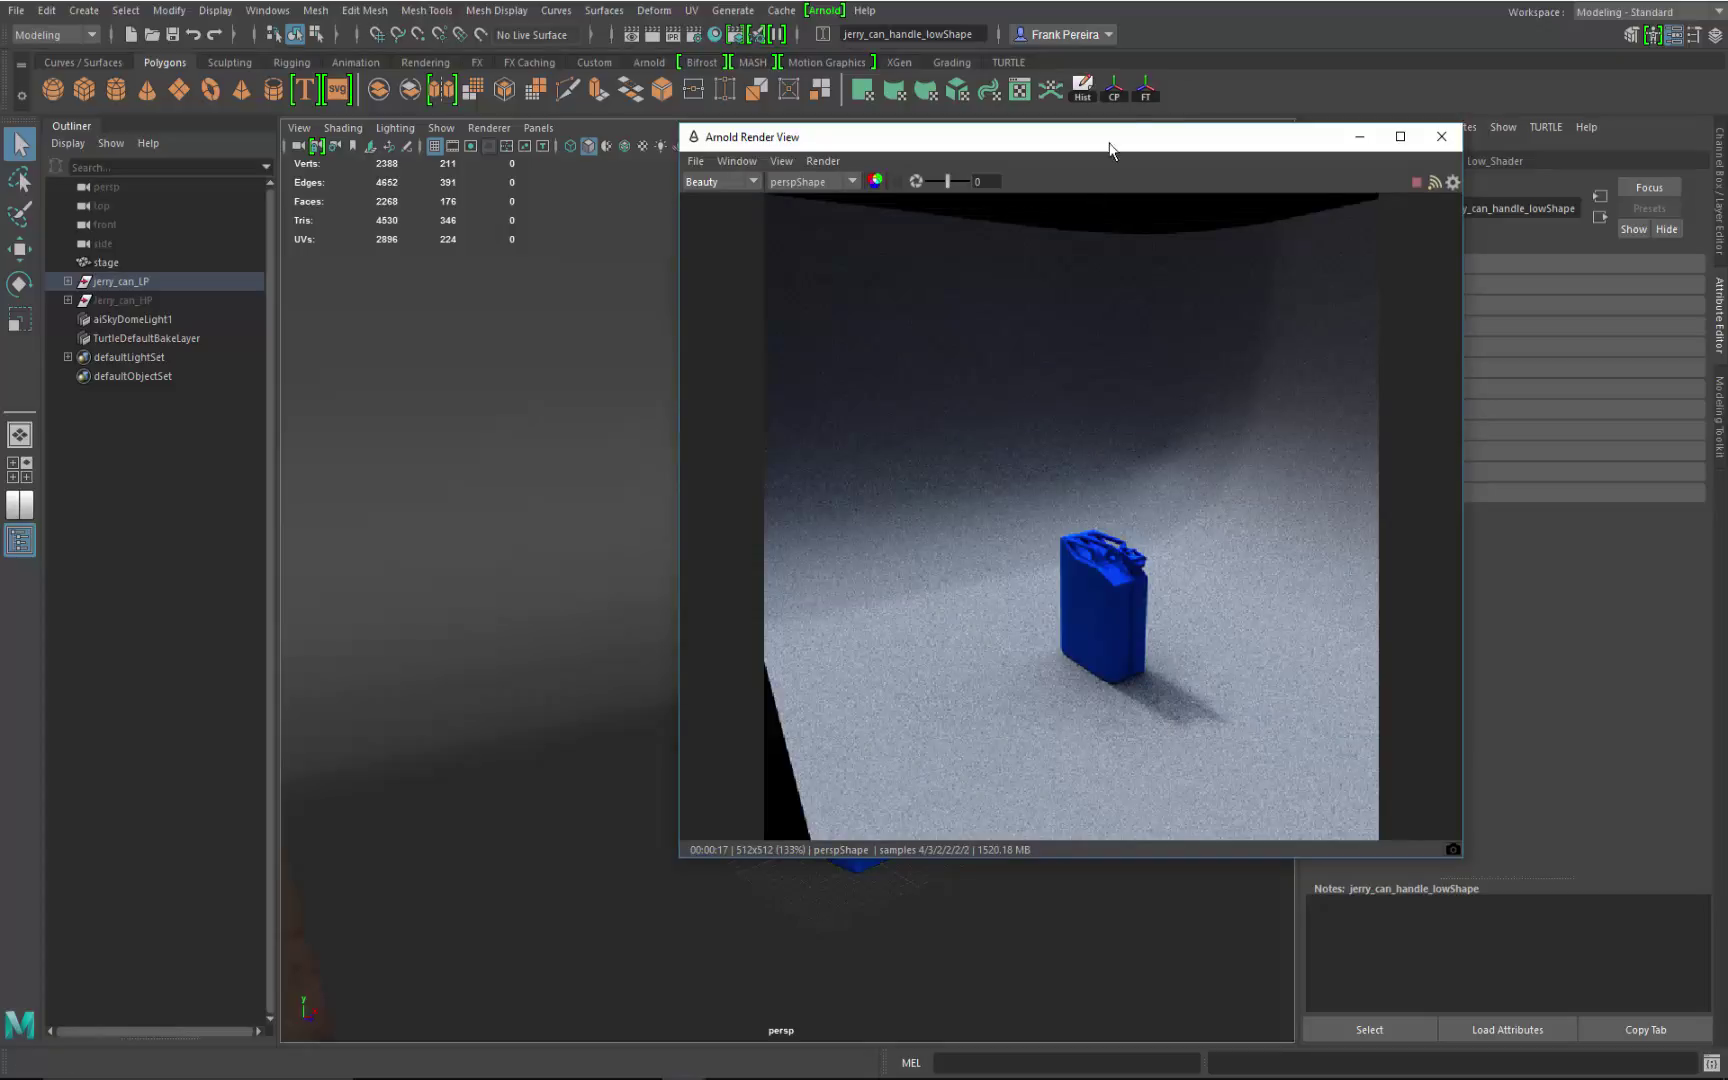
Move the Arnold Render View off the jerry can in the viewport and reframe the perspective camera closely on the can.
left_click_drag(1150, 138, 1432, 122)
left_click_drag(767, 598, 856, 544, "alt")
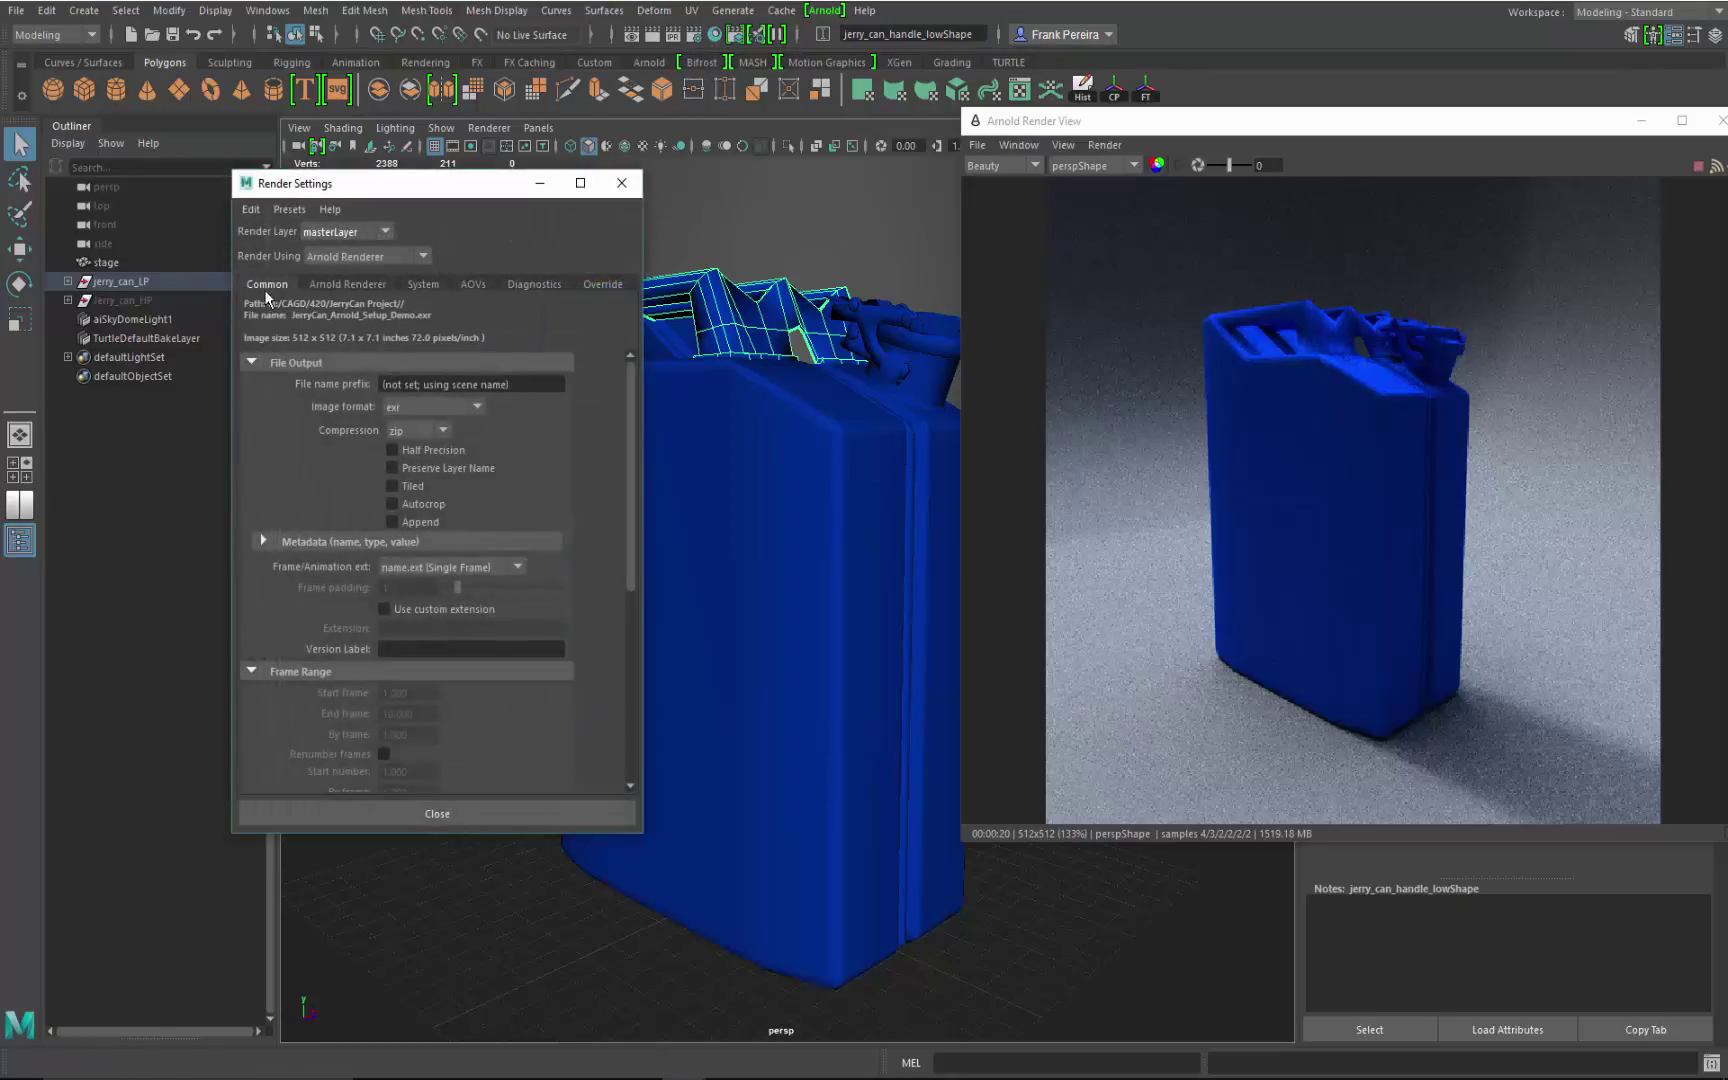
Review the renderable camera and image size options in the common render settings, then close the settings.
scroll(458, 566, "down", 5)
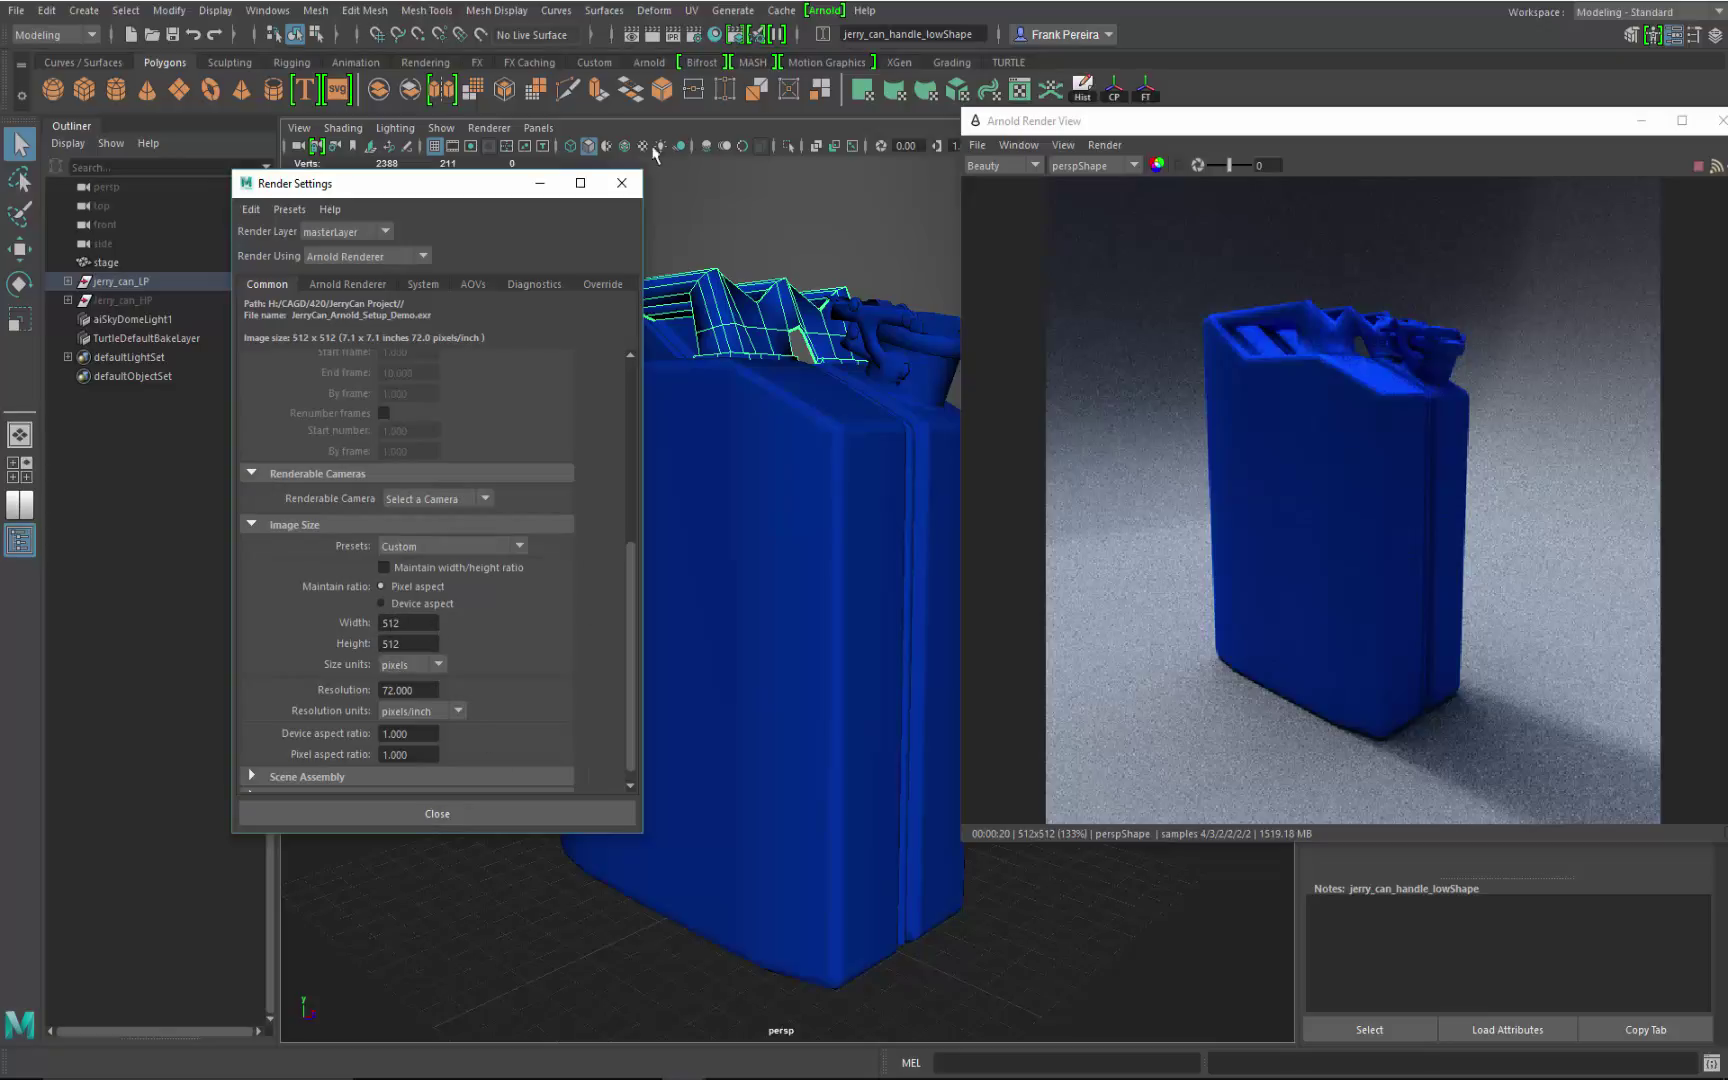
left_click(621, 183)
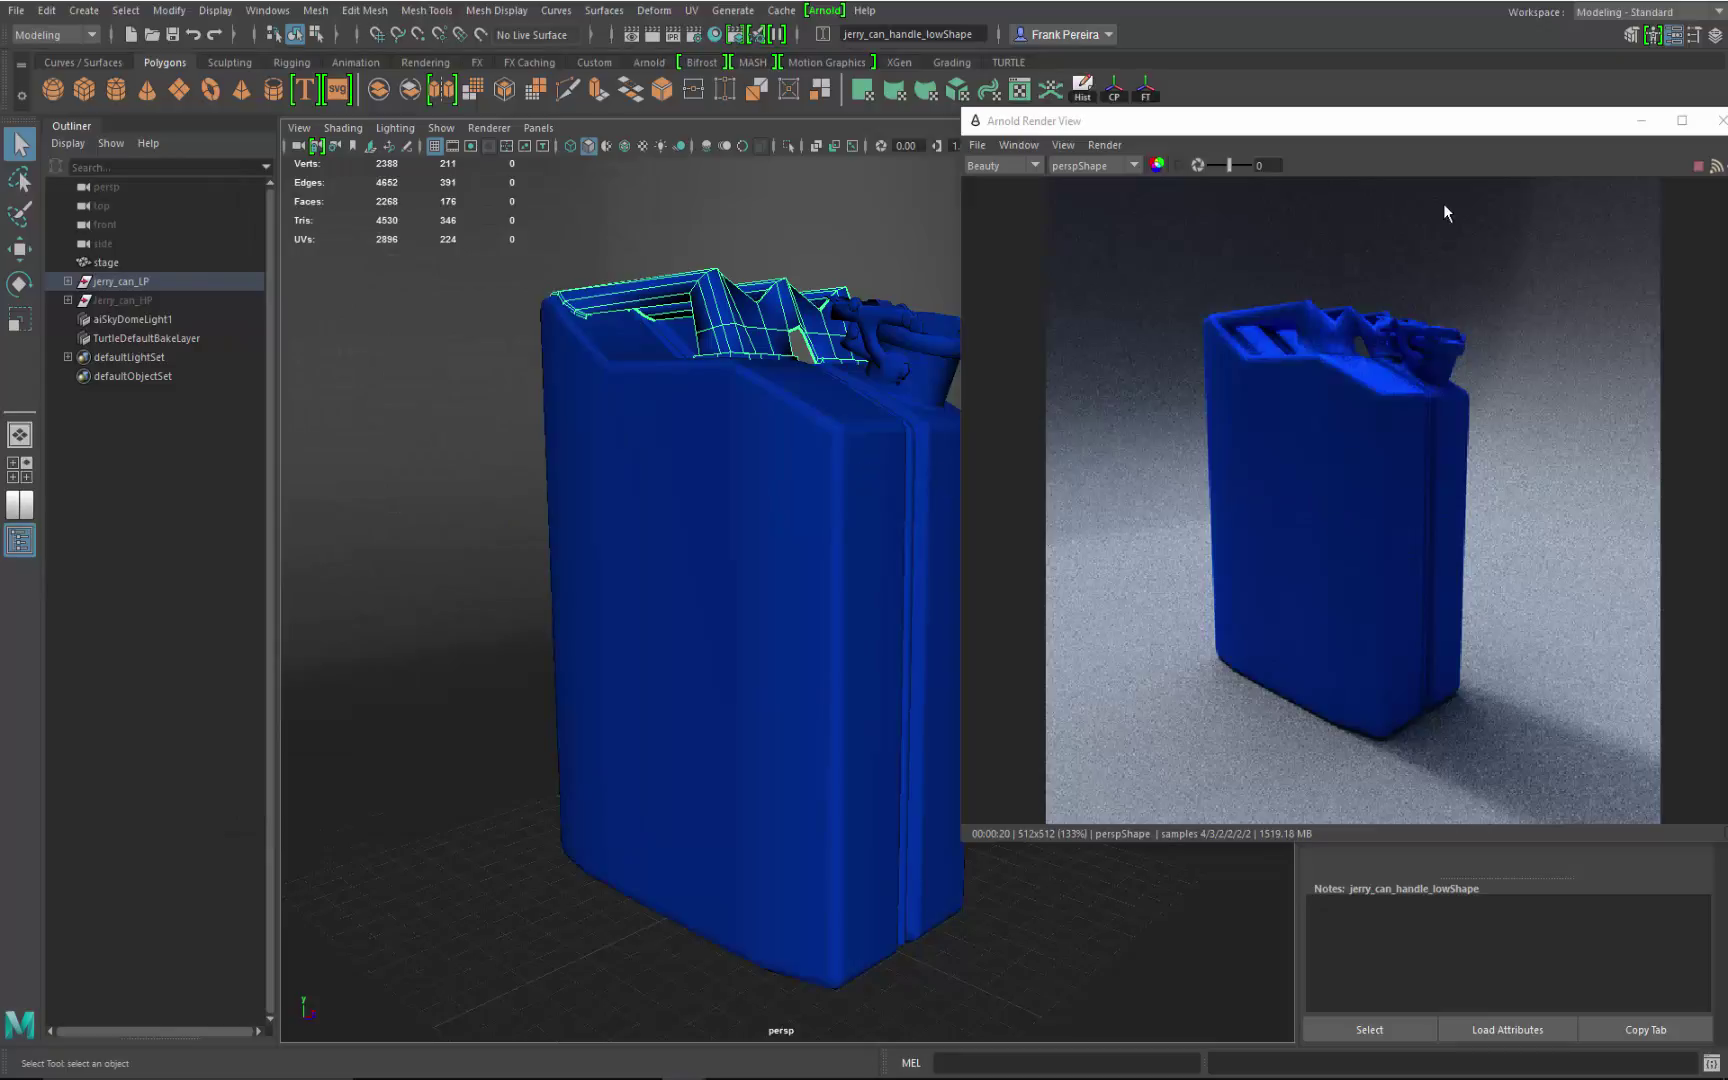
Place the Arnold Render View clear of the light's attributes and set the skydome light's Exposure to 0.395.
left_click_drag(1312, 127, 724, 138)
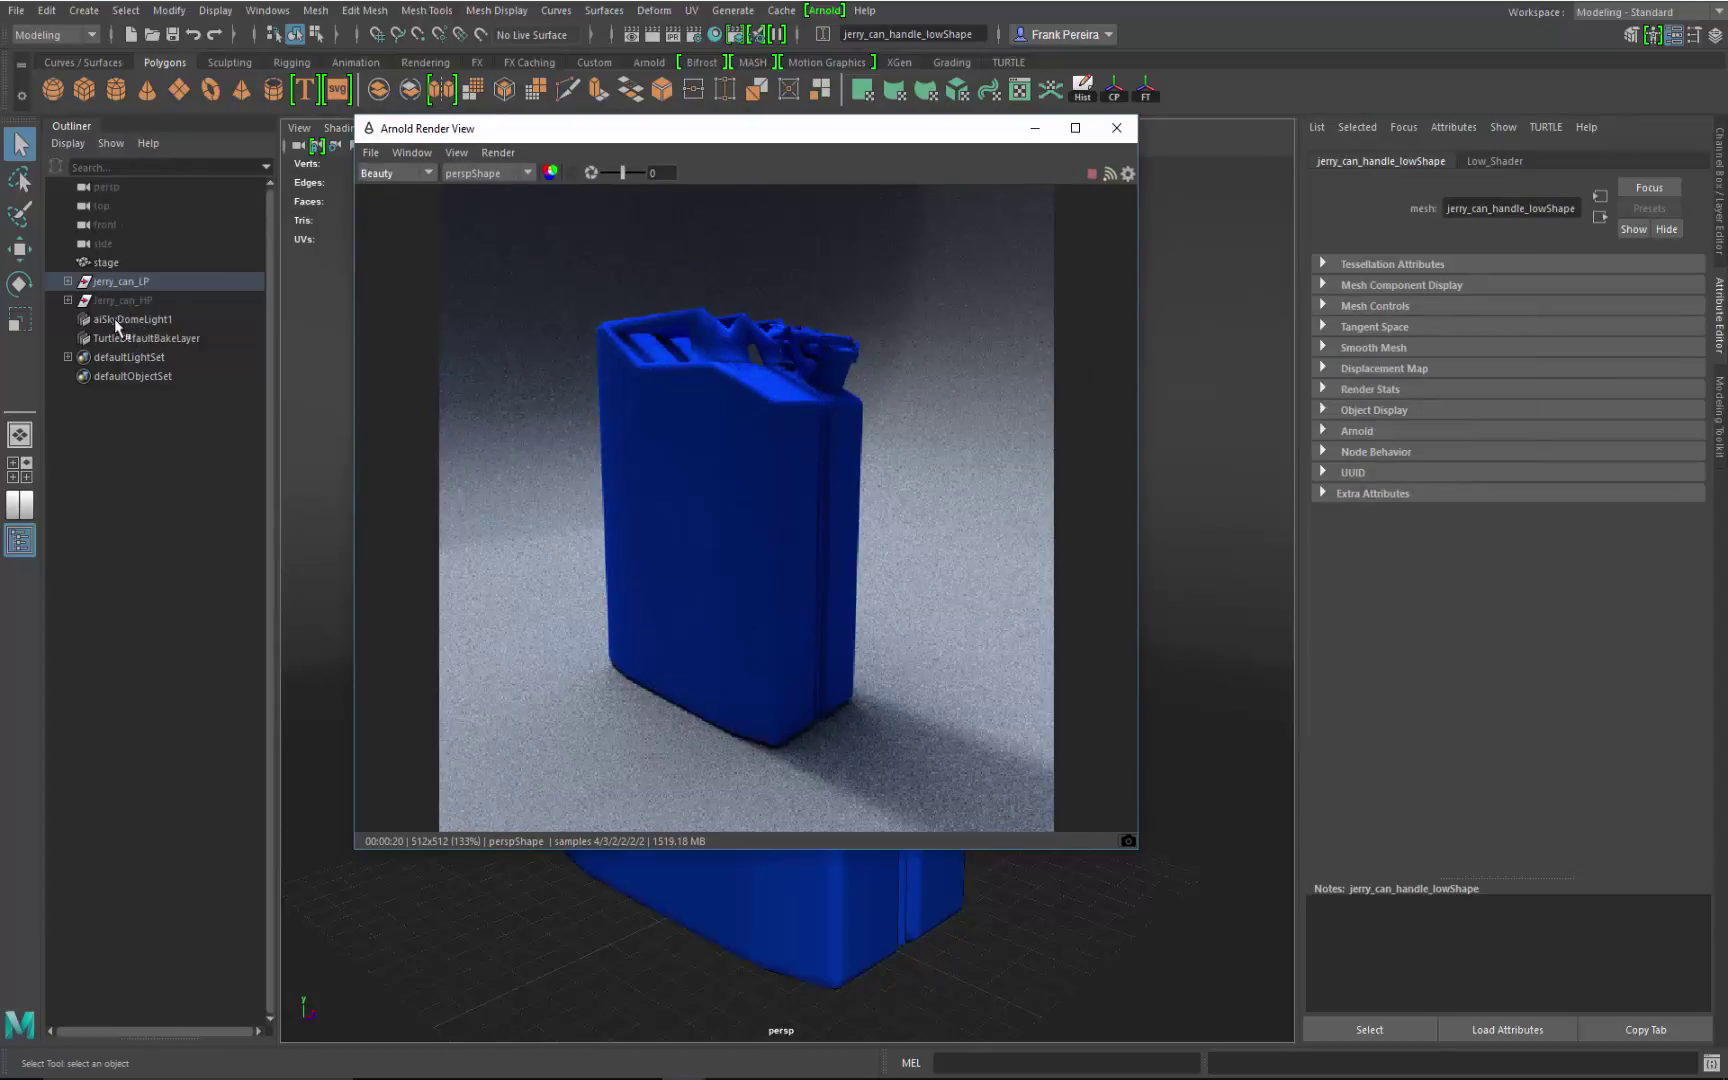
left_click(120, 319)
left_click(826, 120)
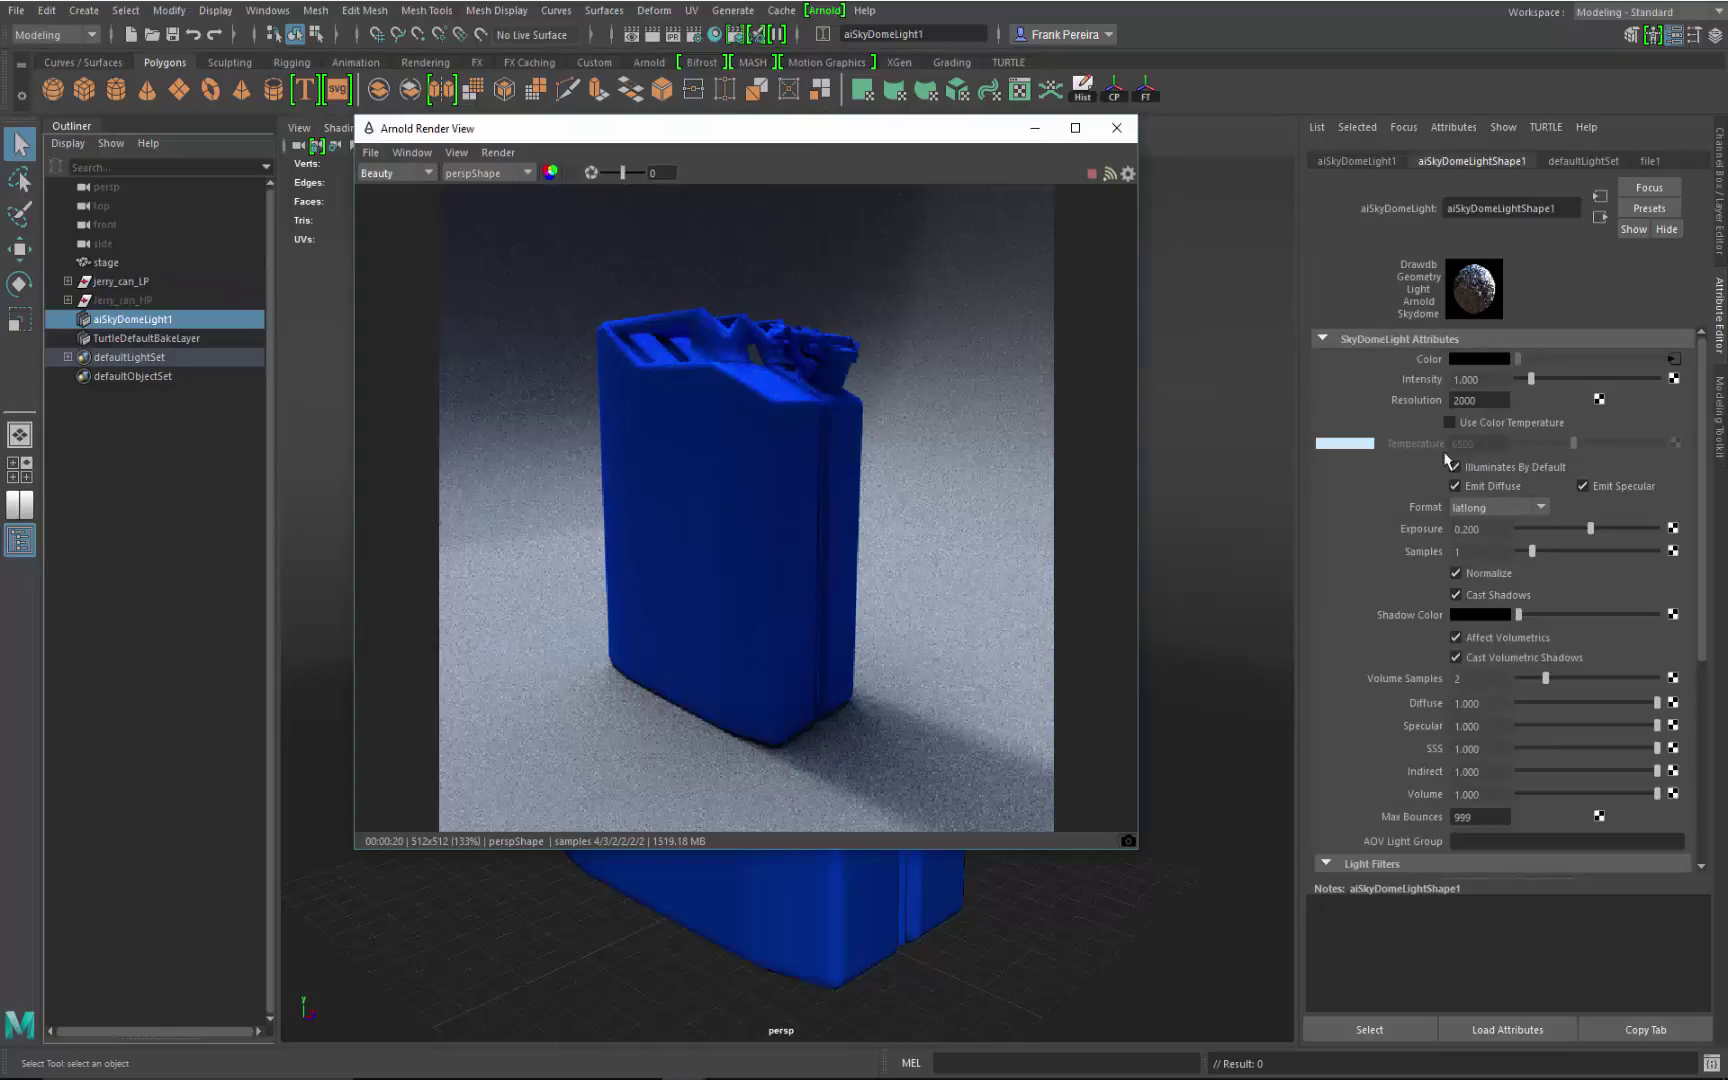
left_click_drag(1591, 535, 1593, 535)
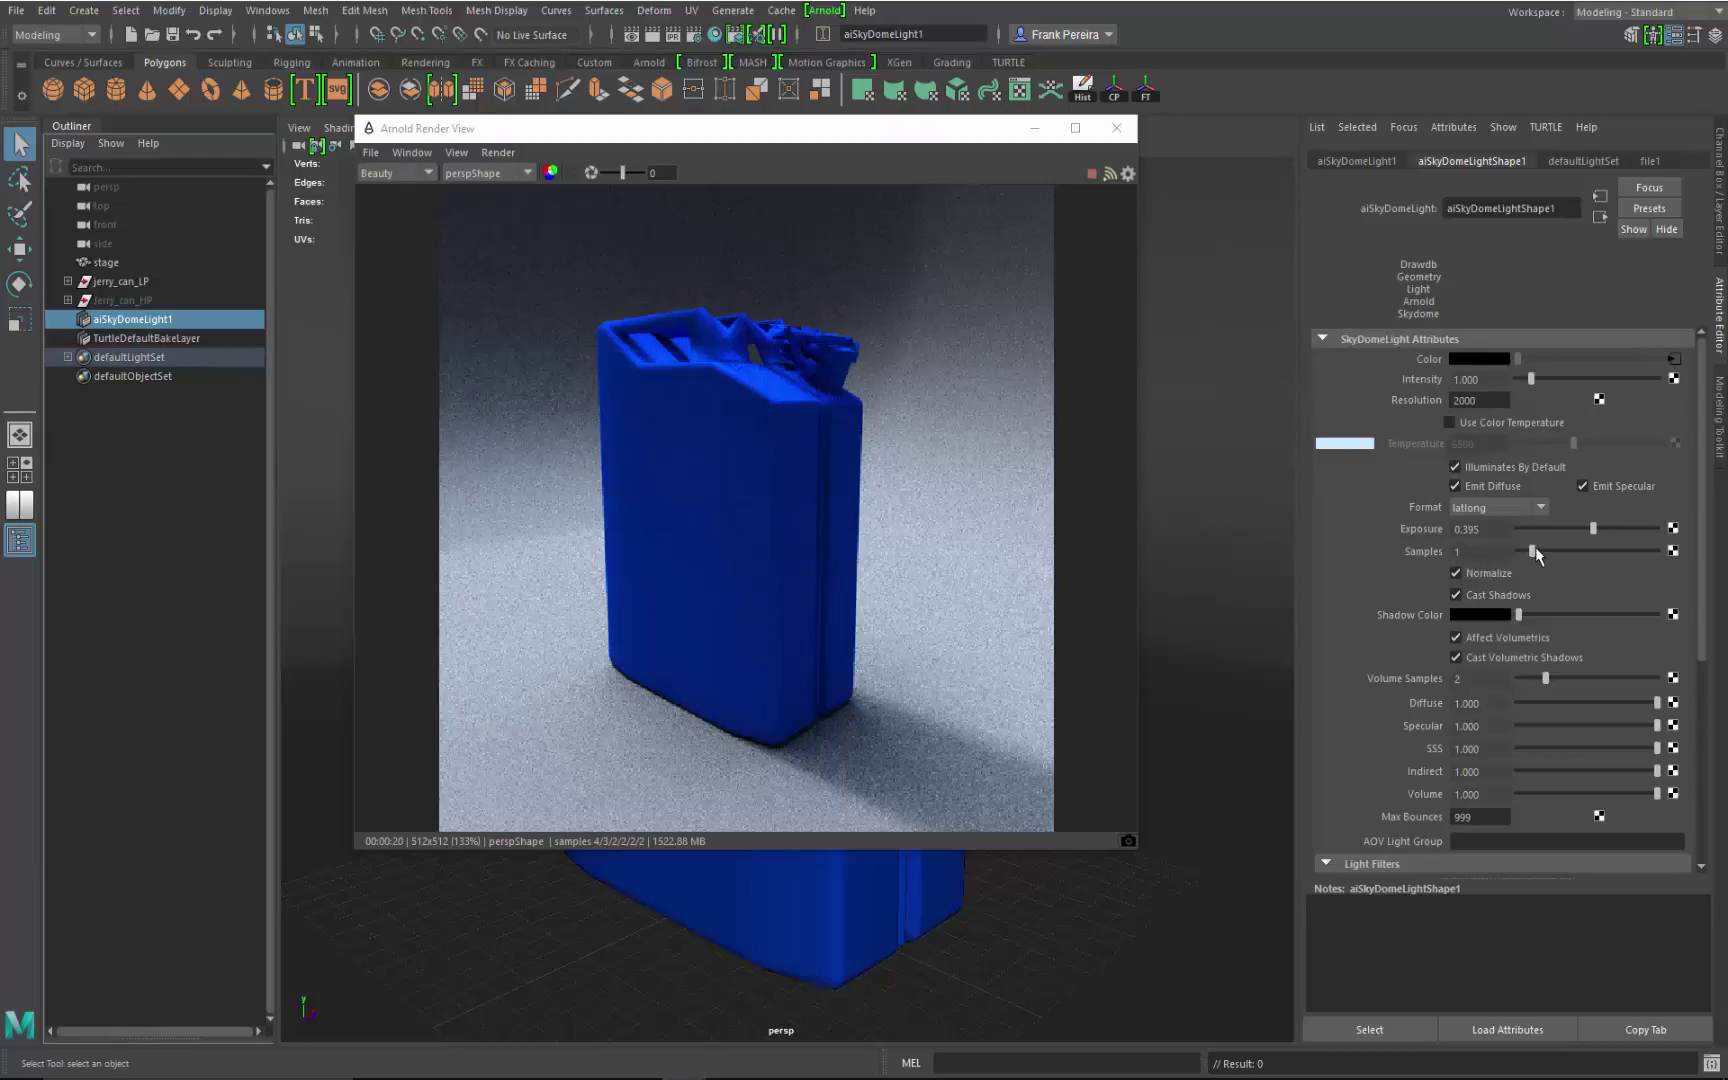
Set the skydome light's Samples to 2 and close the Arnold Render View.
left_click(1535, 551)
left_click(1546, 552)
left_click(1119, 130)
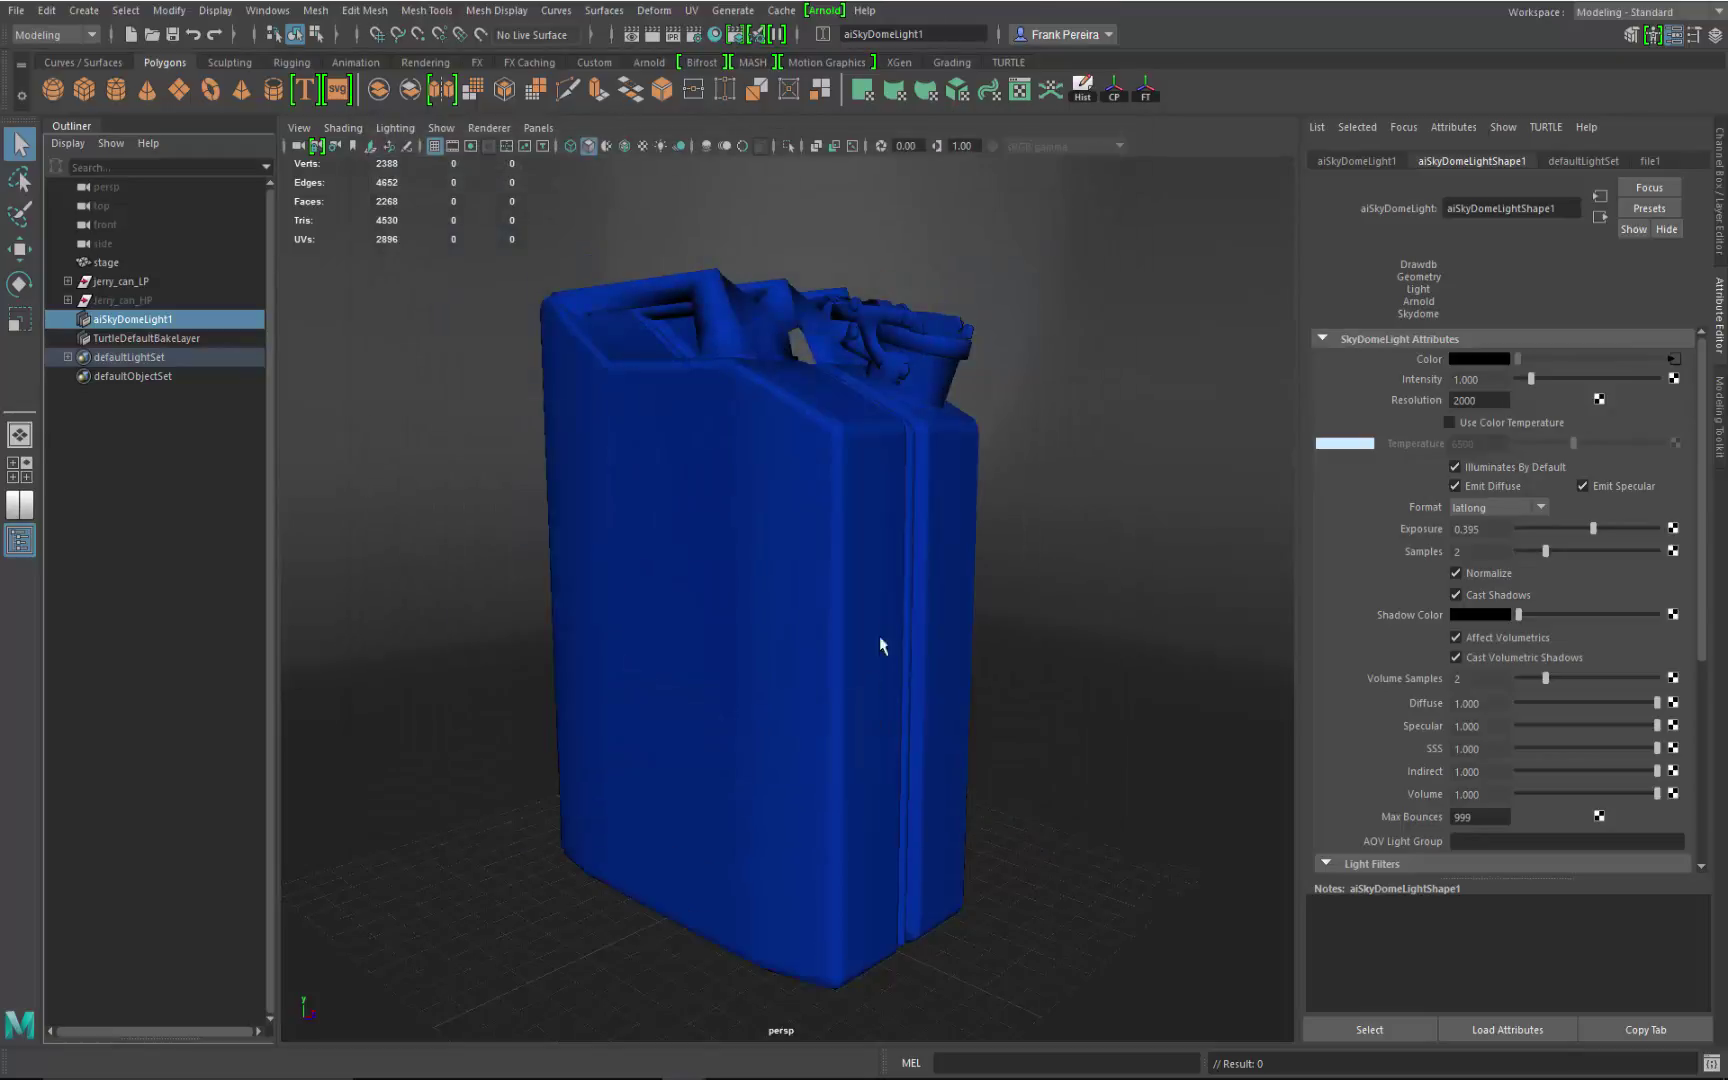